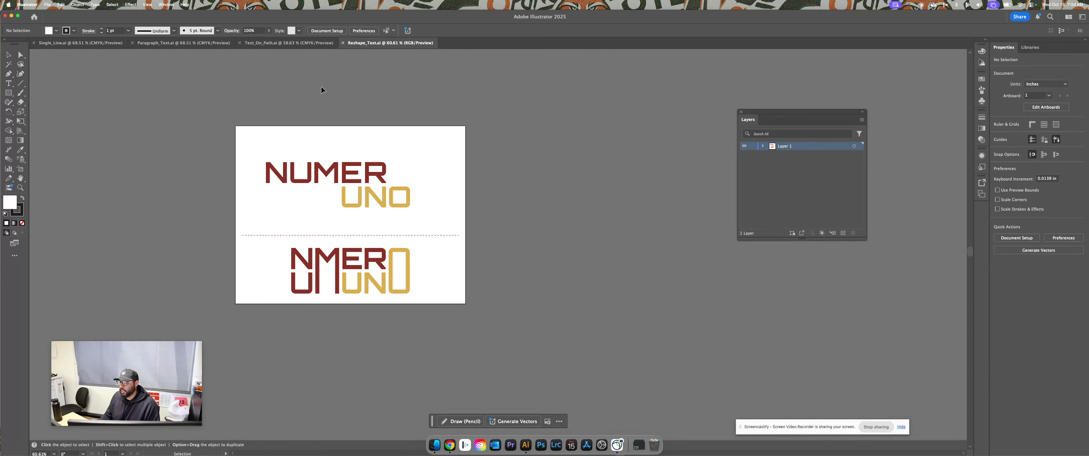
Switch to Single_Line.ai after checking Paragraph_Text.ai, and center the postcard artboards
left_click(91, 45)
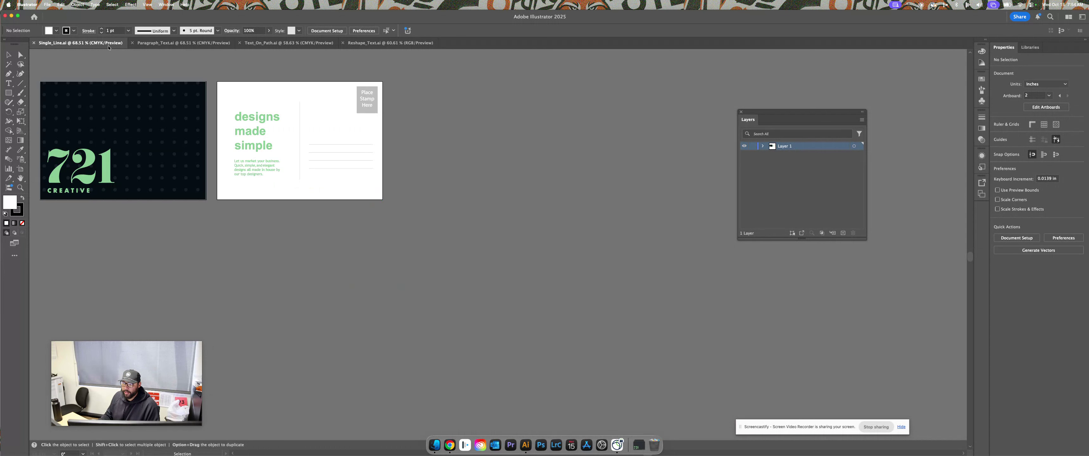
left_click(146, 45)
left_click(101, 48)
left_click(161, 48)
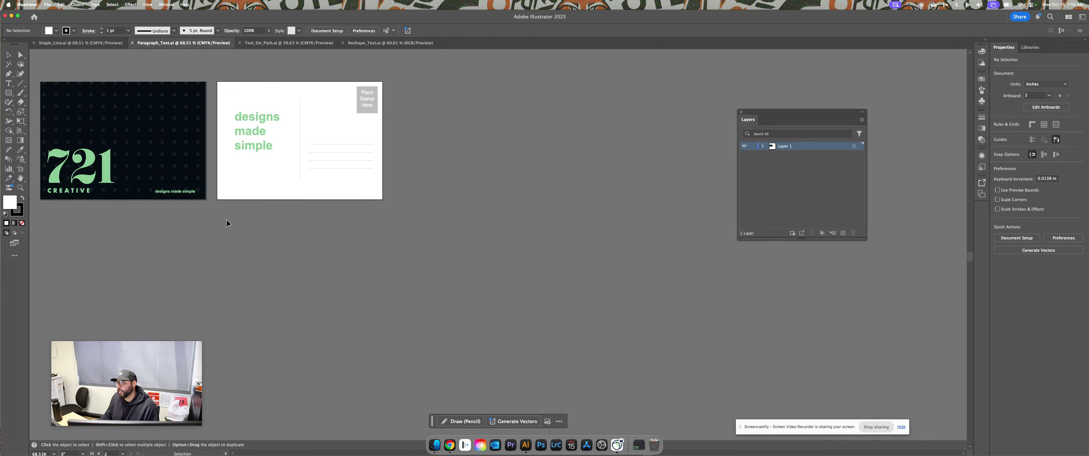
left_click(85, 46)
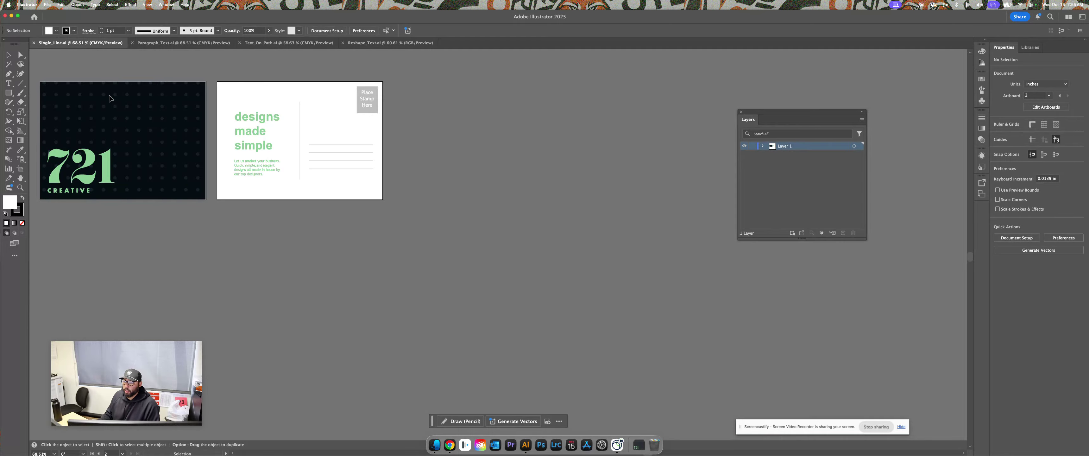
scroll(331, 292, "left", 6)
scroll(330, 292, "up", 3)
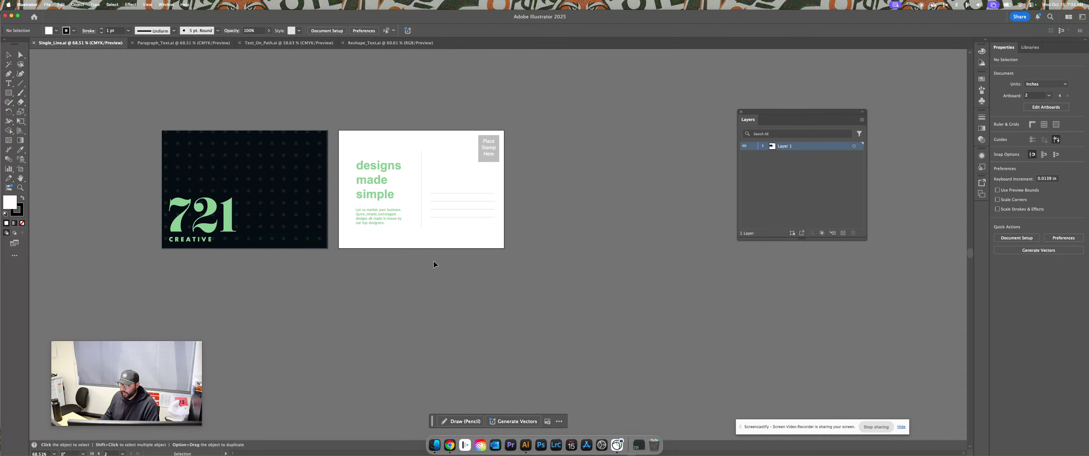
Add a point-text line of sample letters 'fjsgjk' on the postcard's right side
key("t")
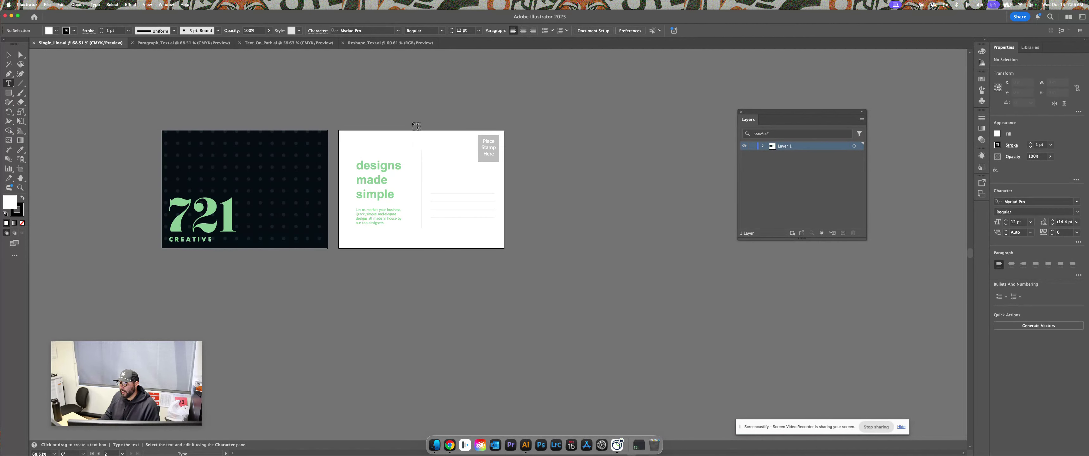
left_click(430, 181)
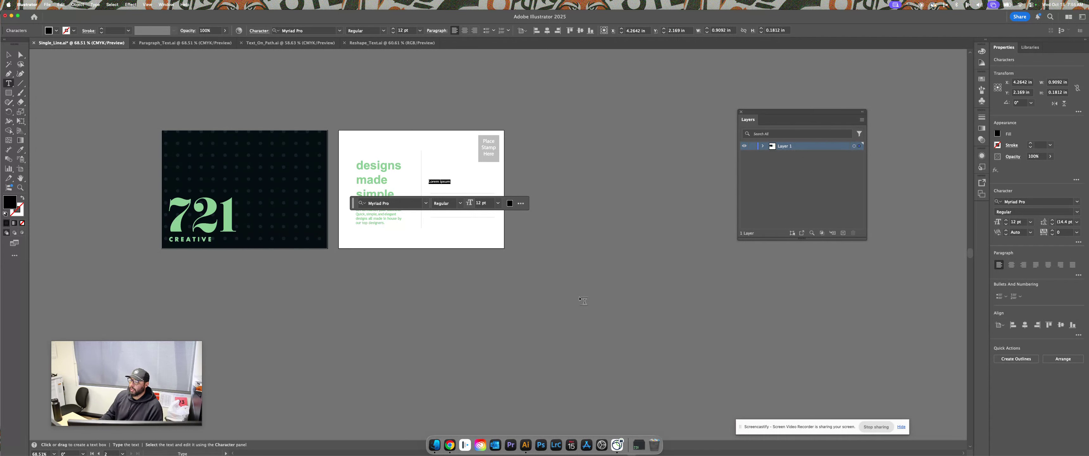
type("fjsgjksgngklsfngklangklsnfgnsaklngkangkandgklnaklgnkalngklangansgnalkgnakngklandgkasng")
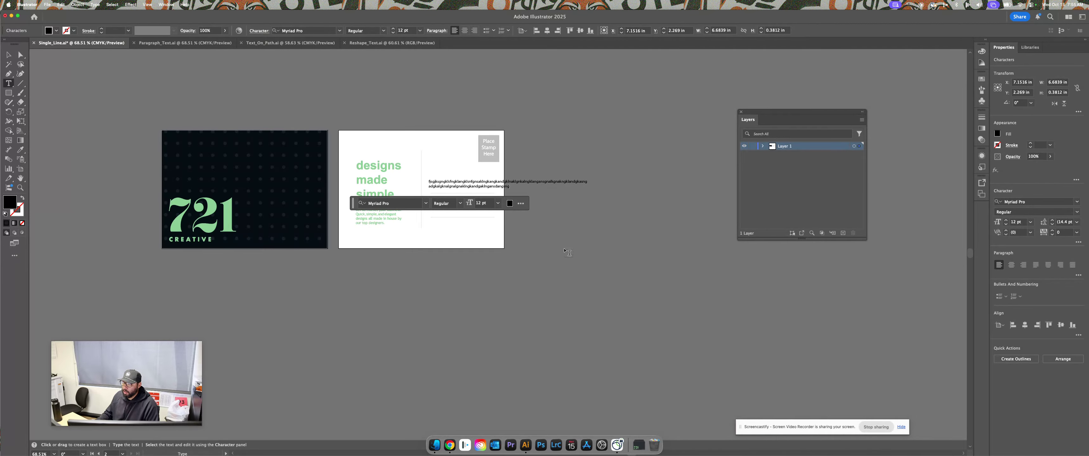
left_click(8, 55)
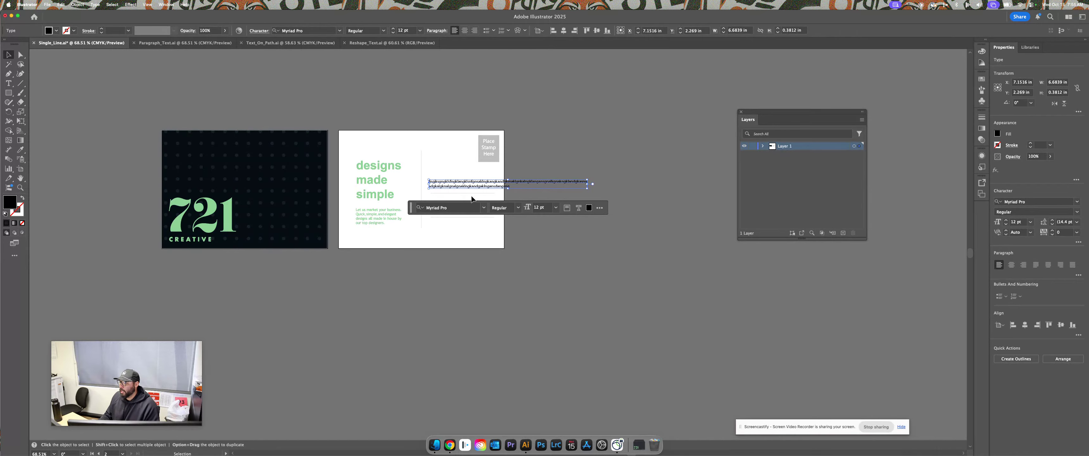
left_click(556, 208)
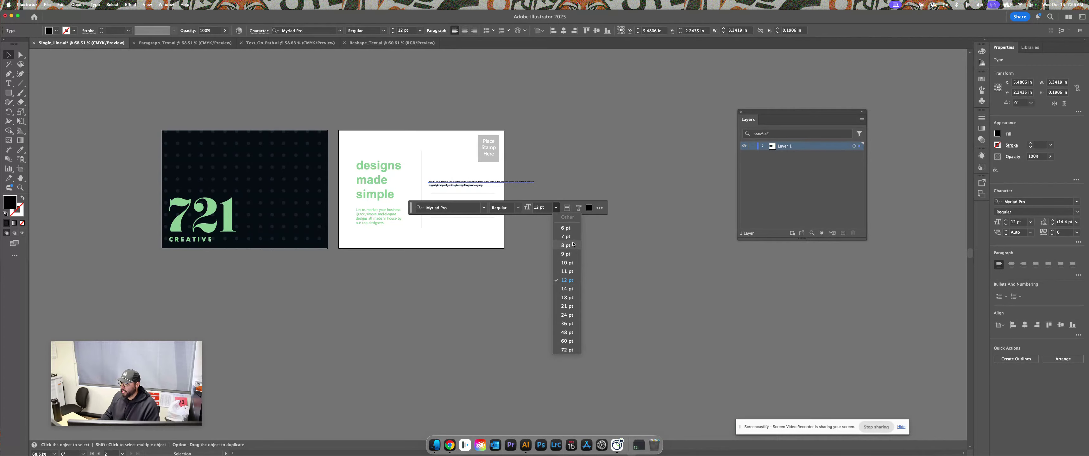
left_click(568, 280)
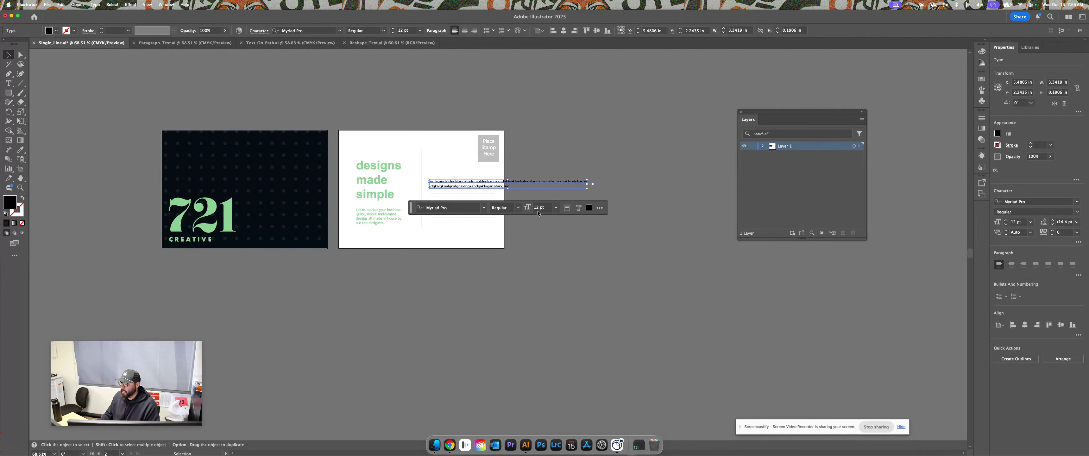
left_click(483, 208)
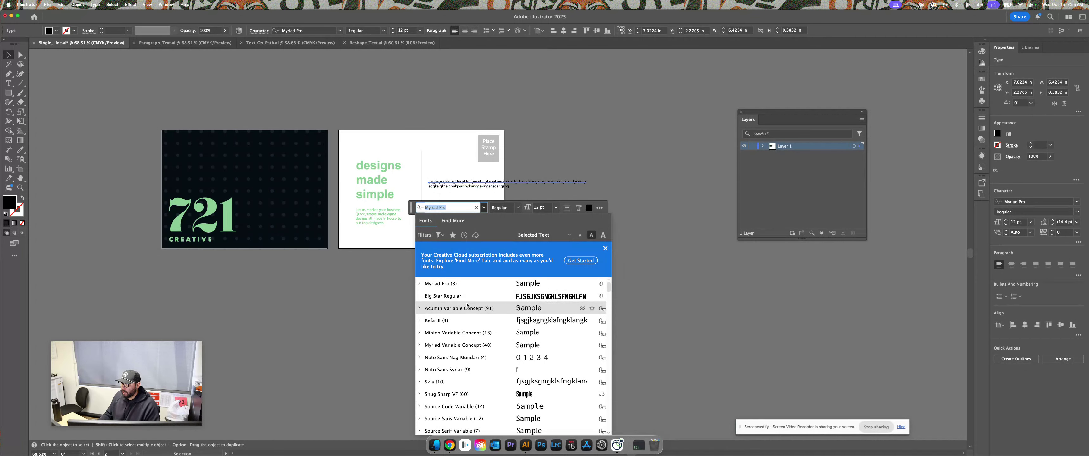
left_click(453, 220)
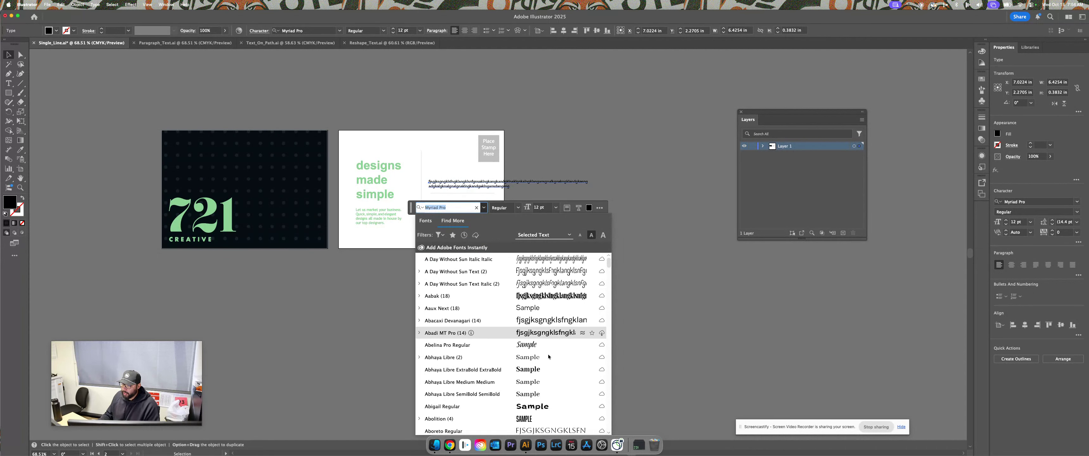
left_click(426, 221)
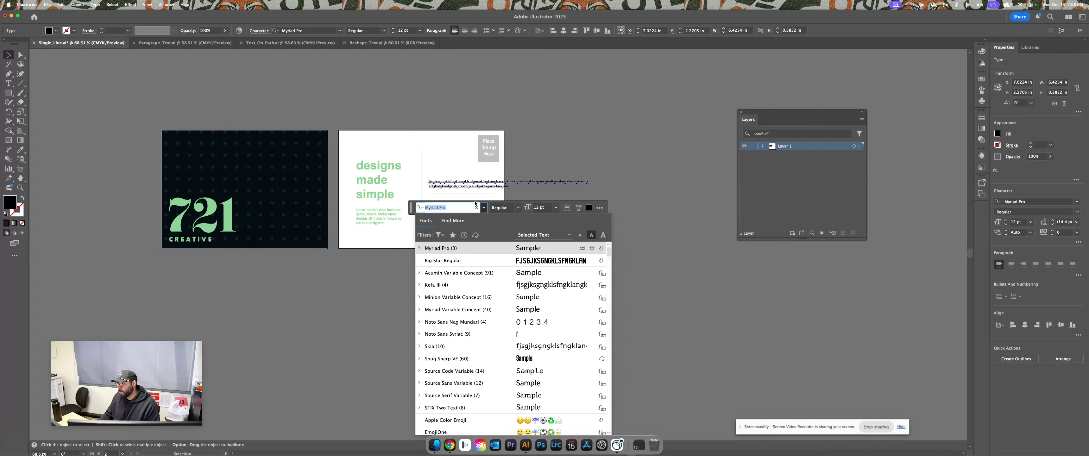
left_click(429, 183)
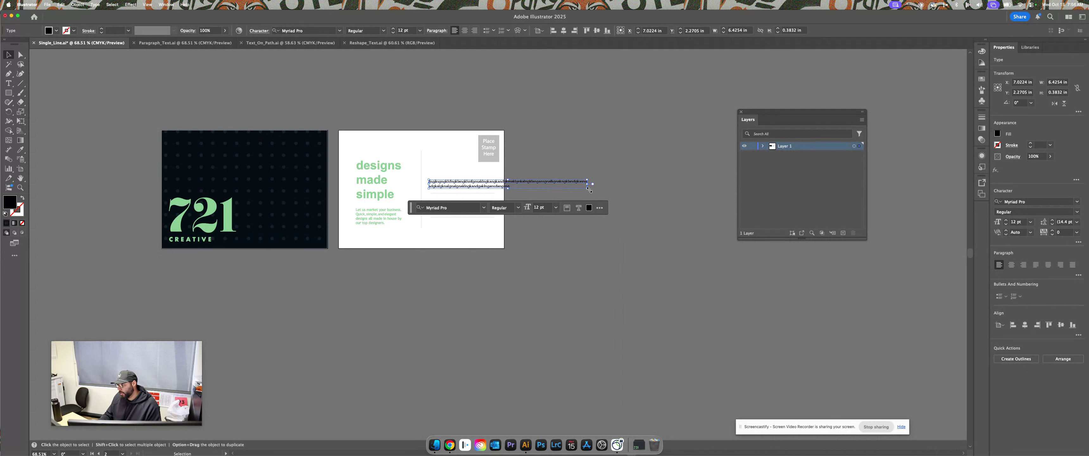
left_click_drag(590, 189, 737, 231)
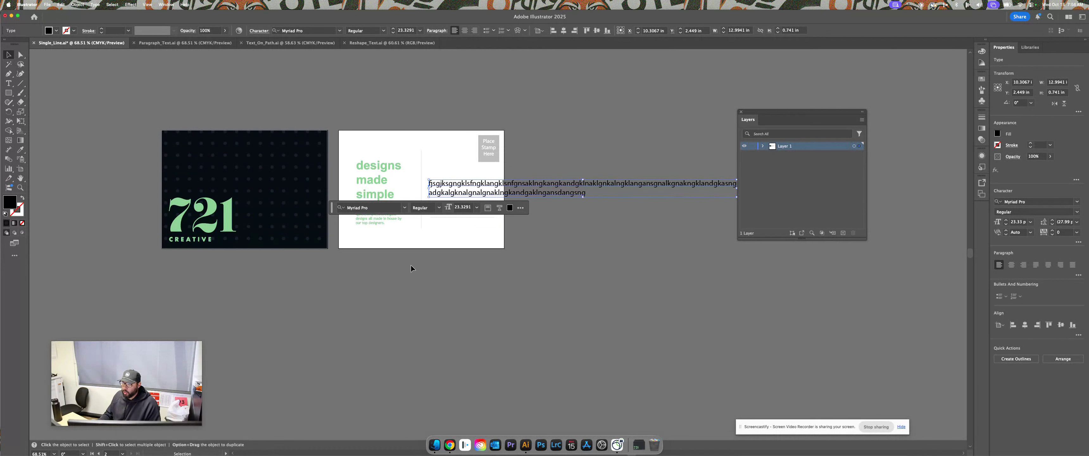
Delete the enlarged sample-letter text from the postcard back
mouse_move(493, 189)
left_mouse_down()
mouse_move(458, 204)
mouse_move(439, 231)
mouse_move(483, 199)
left_mouse_up()
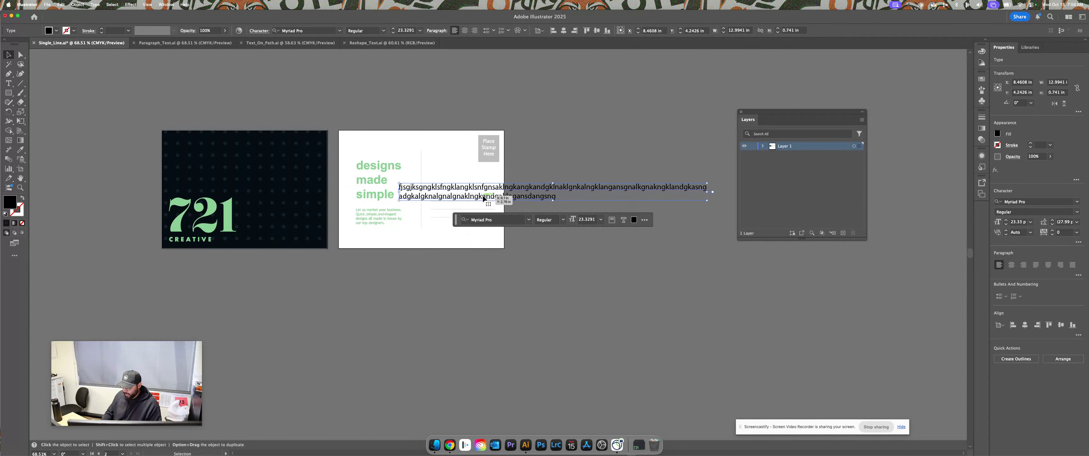
key("Delete")
Type the recipient's name as point text and place it on the address lines
key("t")
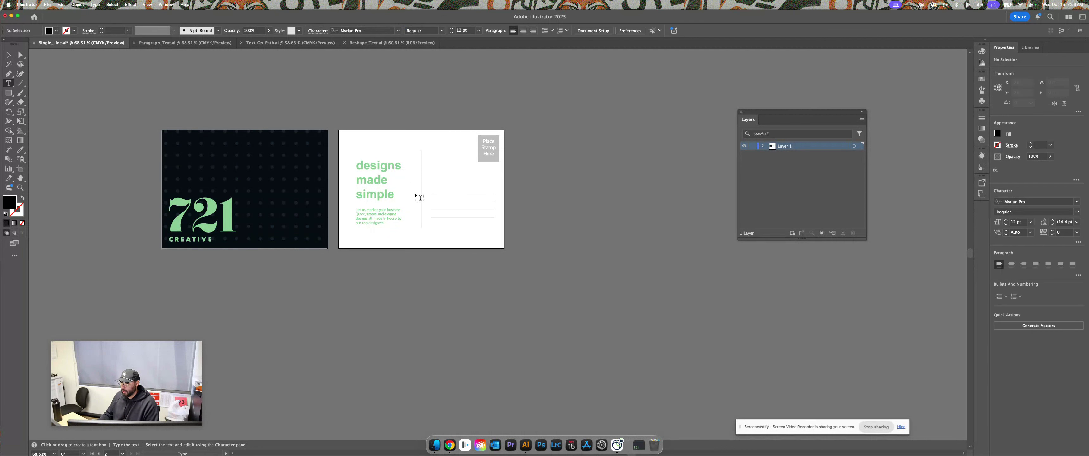
left_click(432, 186)
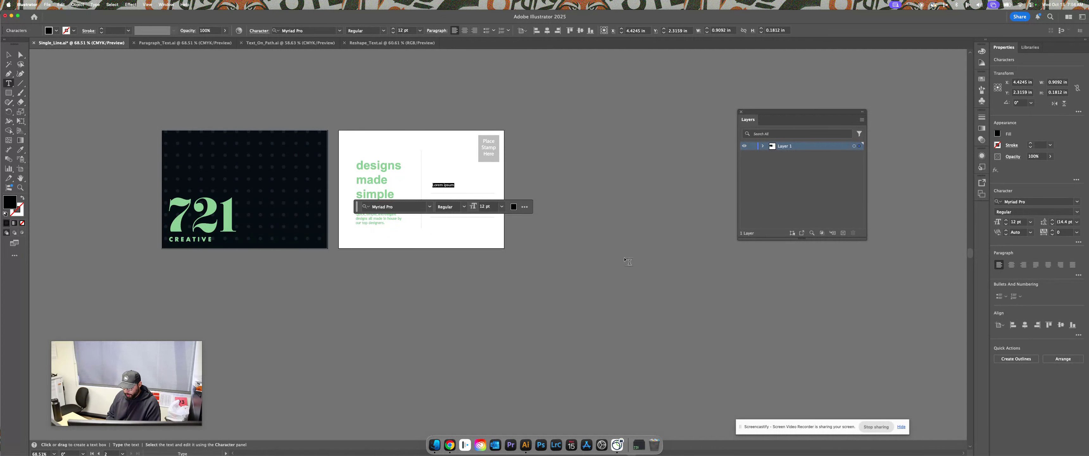
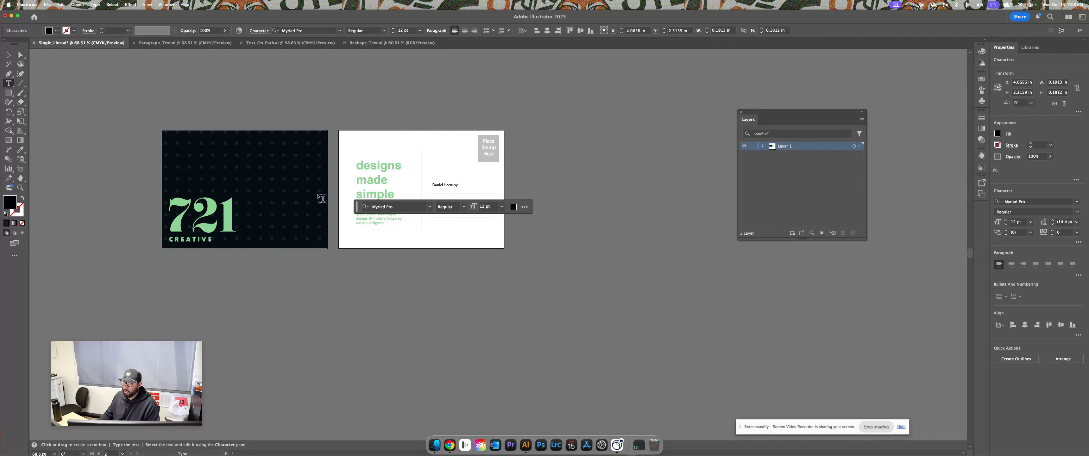
left_click(7, 55)
left_click_drag(442, 185, 474, 190)
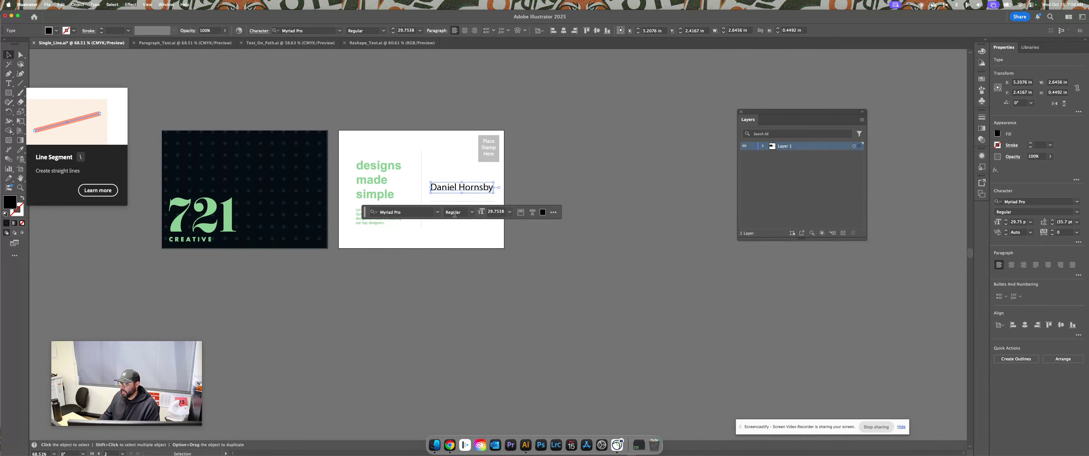
Colour the name with the green sampled from the 721 logo
left_click(543, 212)
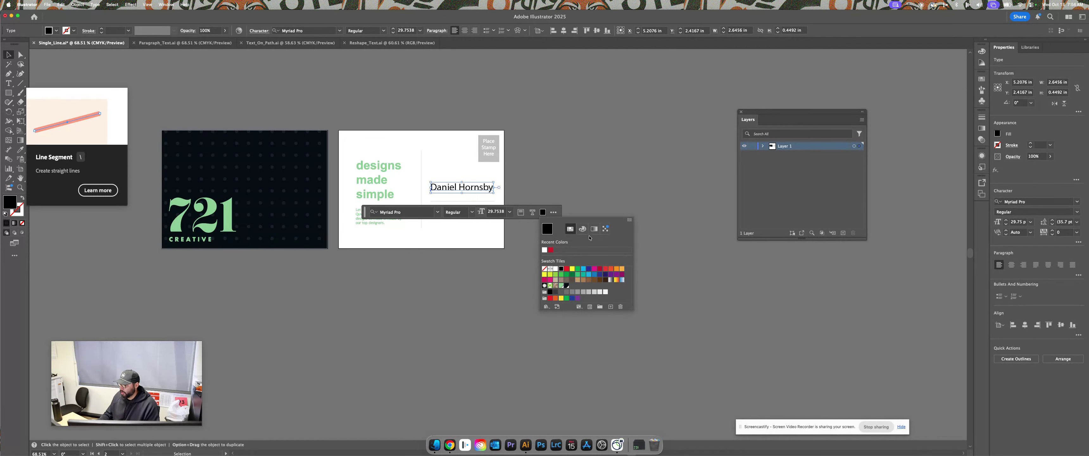
left_click(582, 229)
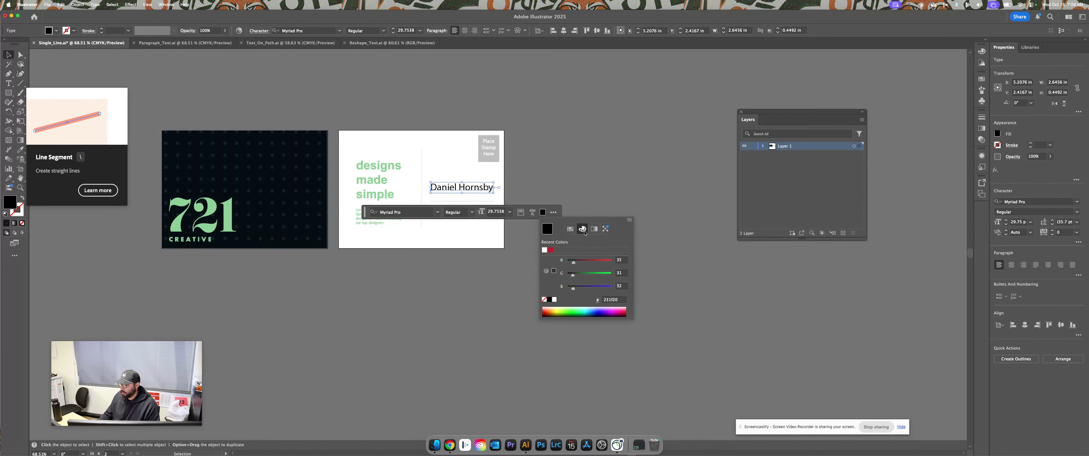
left_click(570, 230)
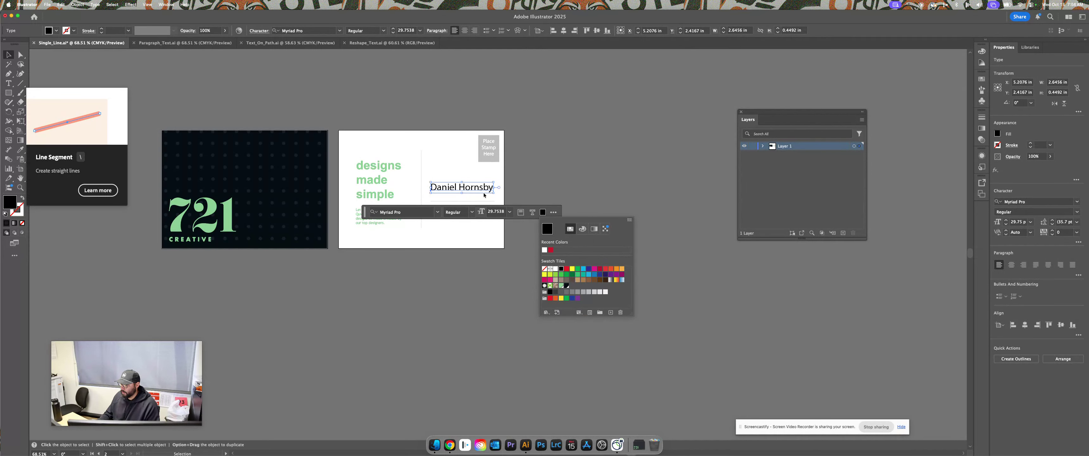
key("i")
left_click(211, 226)
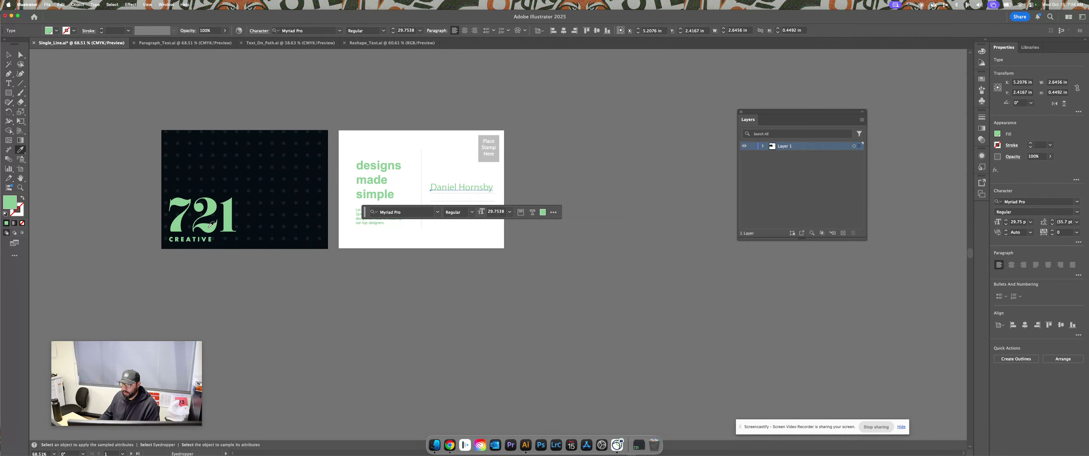
Set the name in Snug Sharp VF and scale it to about 68.79 pt above the address lines
left_click(8, 55)
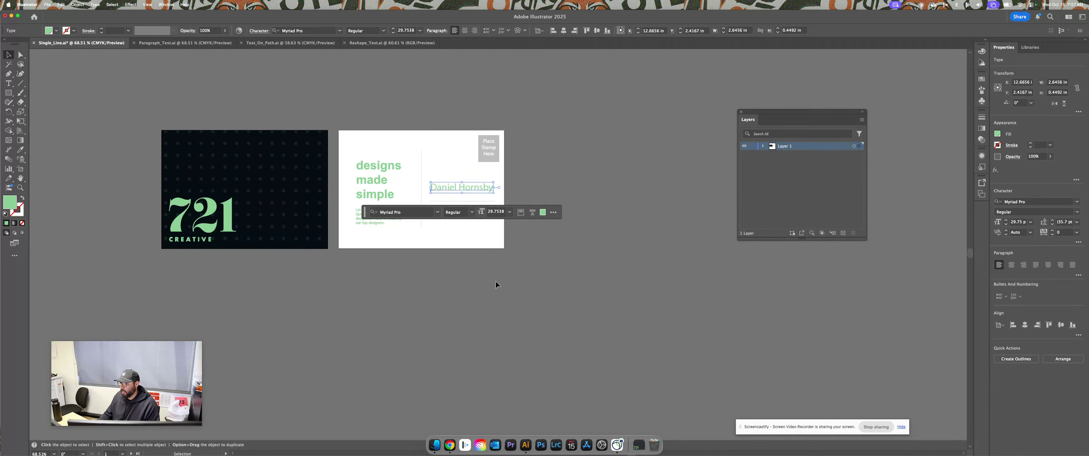
left_click(437, 215)
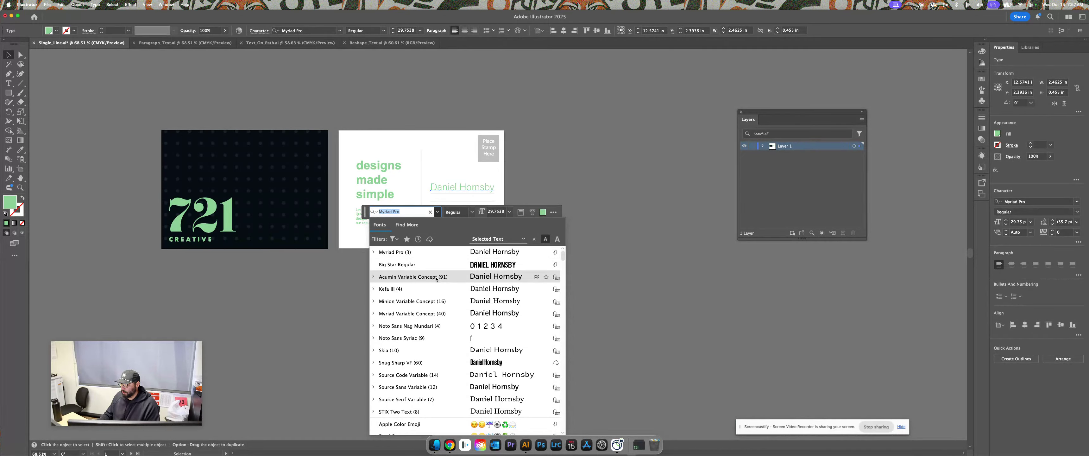
left_click(432, 362)
left_click_drag(453, 193, 486, 183)
left_click(559, 275)
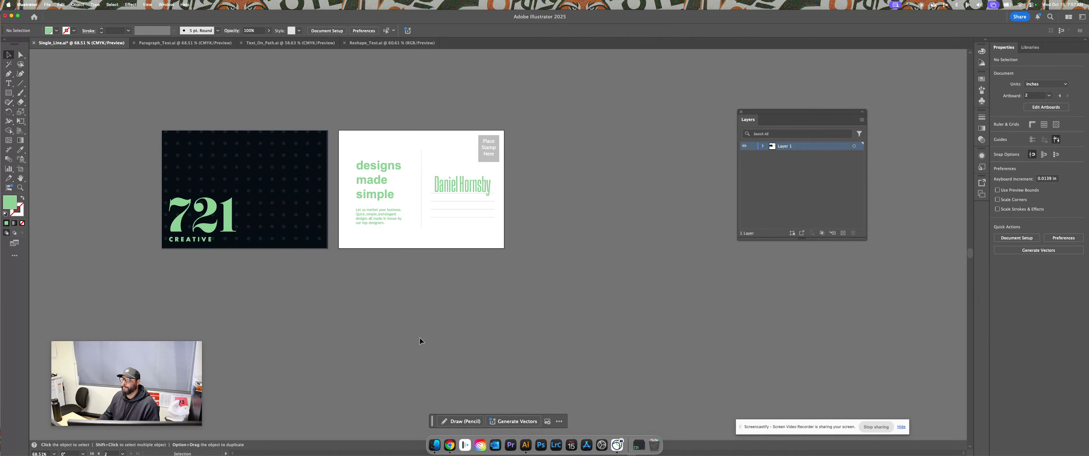
Switch to Paragraph_Text.ai and center its postcard artboards, with the Type tool ready
left_click(183, 47)
left_click_drag(310, 238, 411, 300)
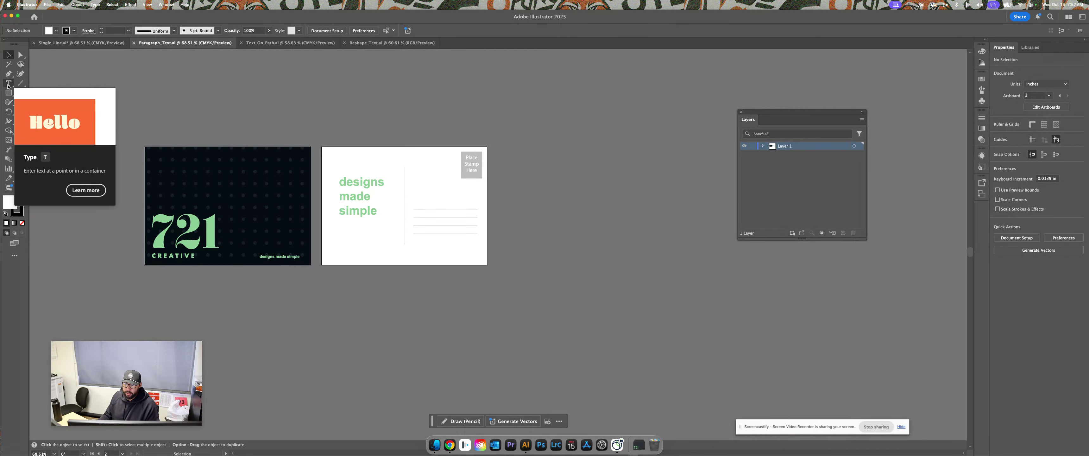
left_click(8, 85)
left_click(380, 119)
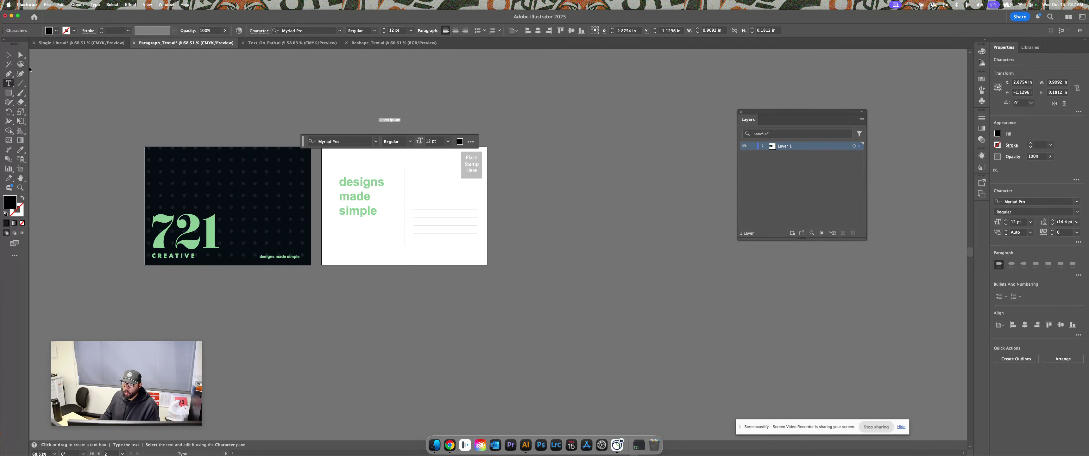
left_click(9, 55)
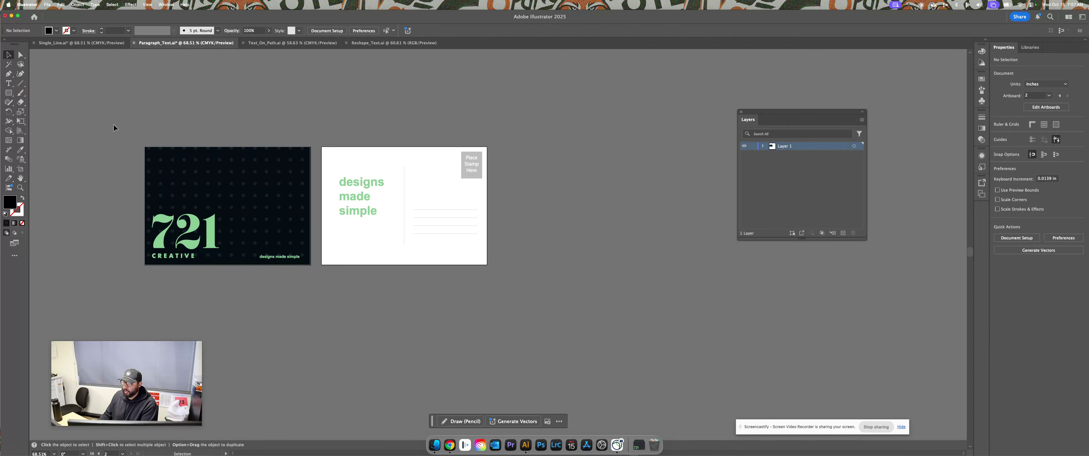
key("t")
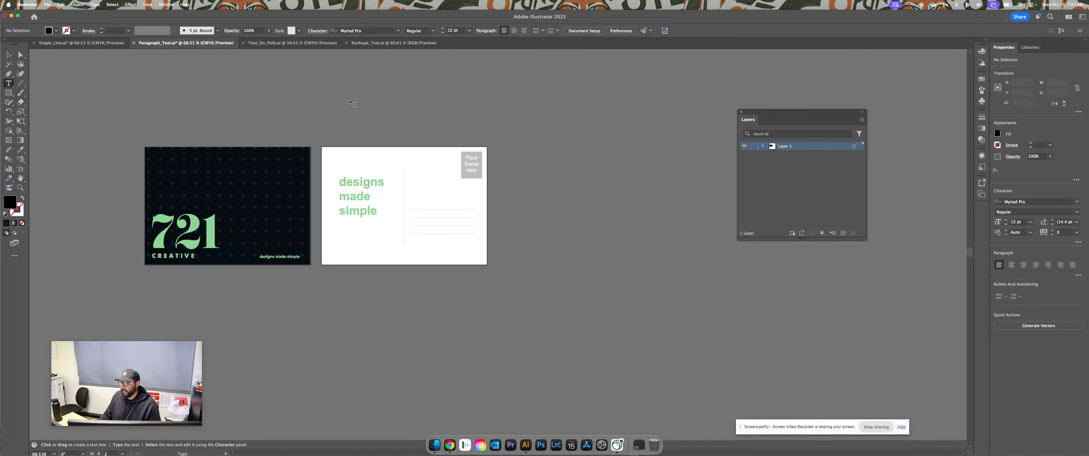
left_click_drag(350, 101, 455, 149)
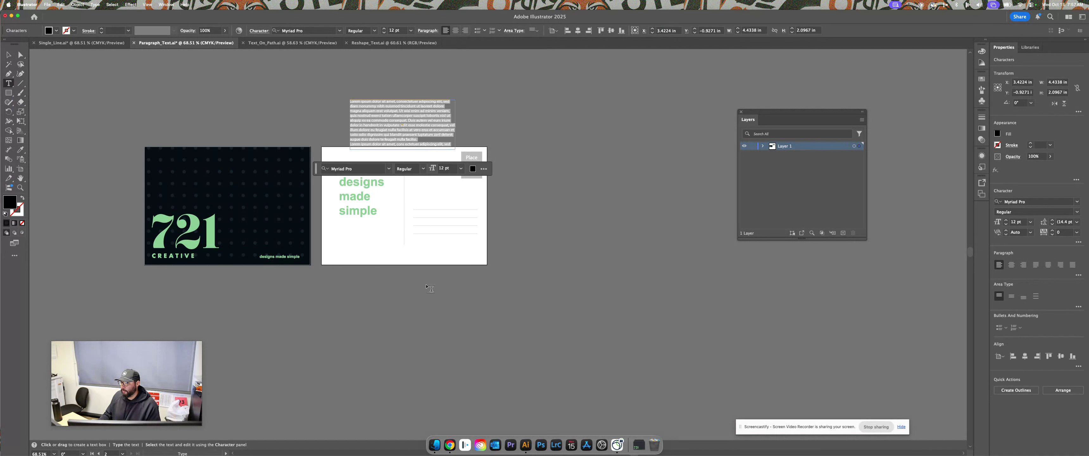
type("gbajsbg-jasd ask")
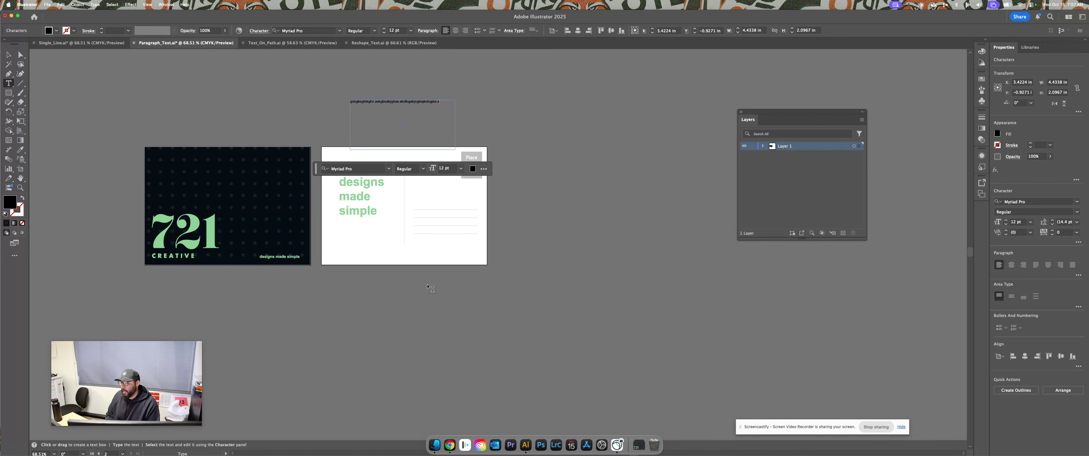
type("dgbasjg")
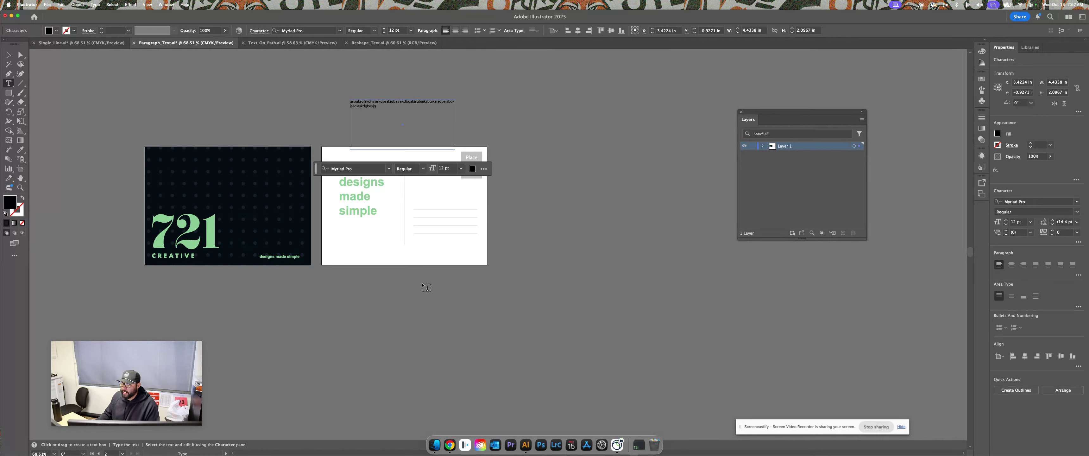
left_click(10, 55)
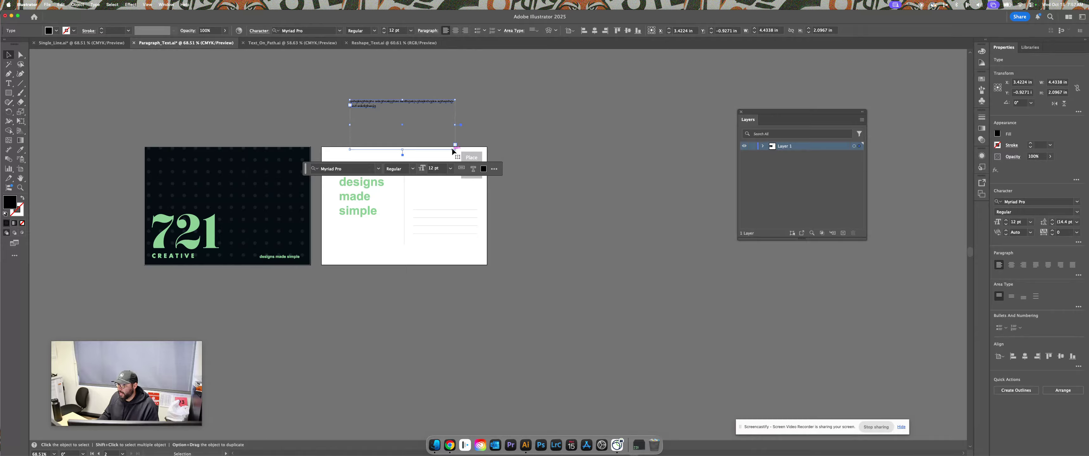
mouse_move(455, 149)
left_mouse_down()
mouse_move(390, 131)
mouse_move(467, 149)
mouse_move(461, 143)
left_mouse_up()
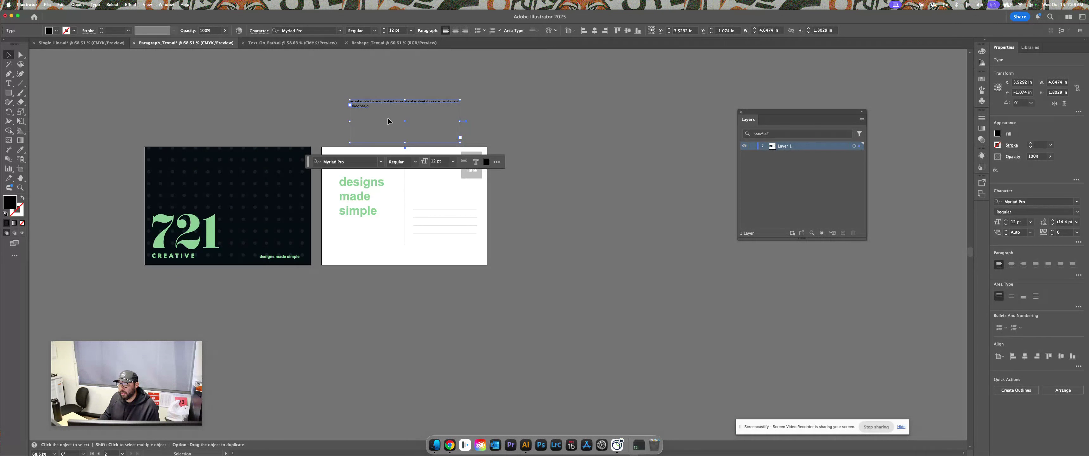
left_click_drag(387, 103, 454, 209)
key("BackSpace")
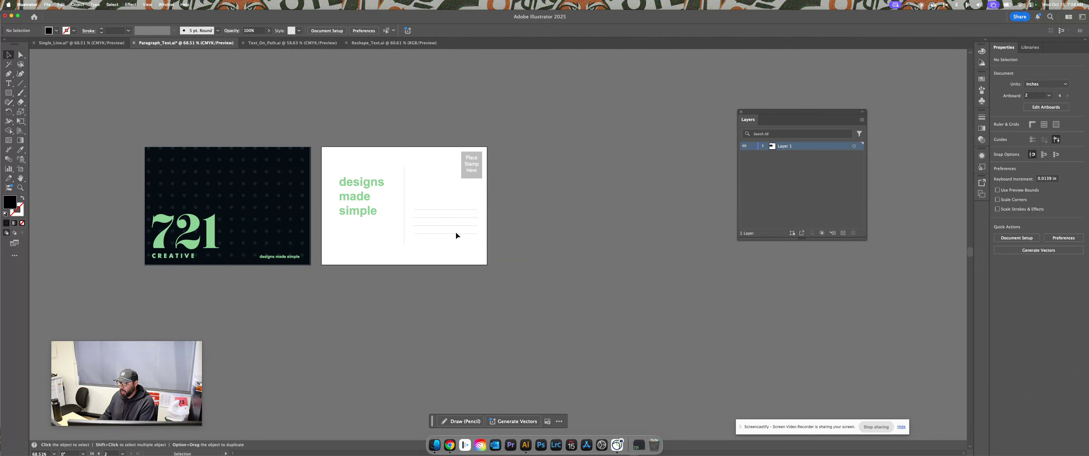
Draw an area-type box over the address lines and type the recipient's name
key("t")
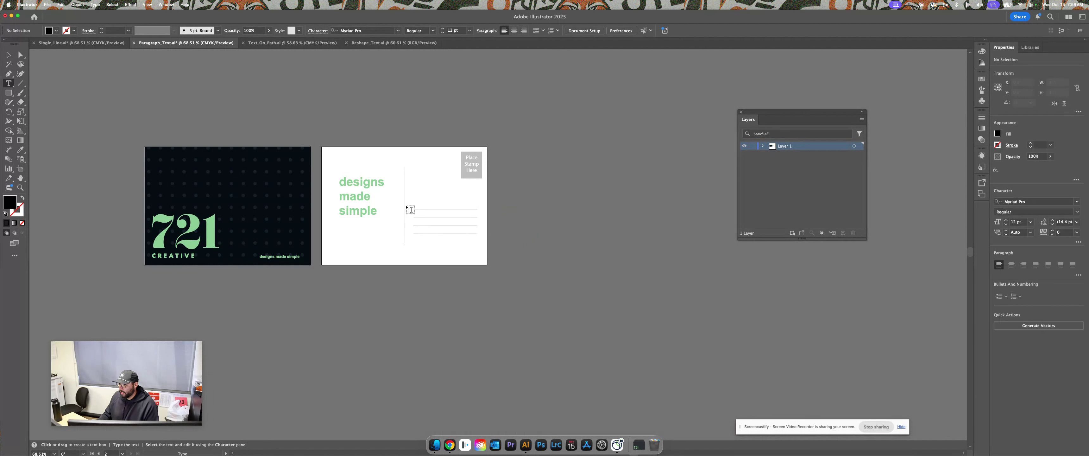
left_click_drag(411, 199, 417, 206)
left_click_drag(464, 228, 482, 240)
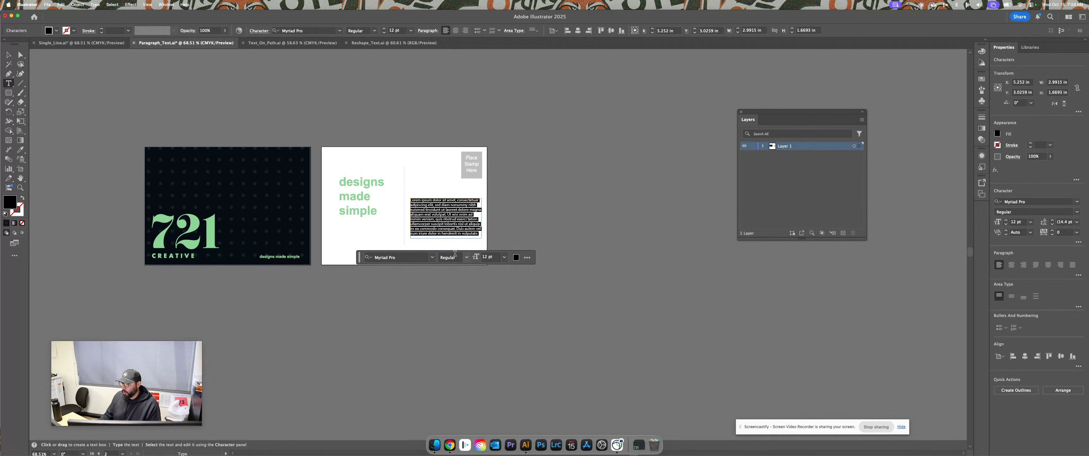
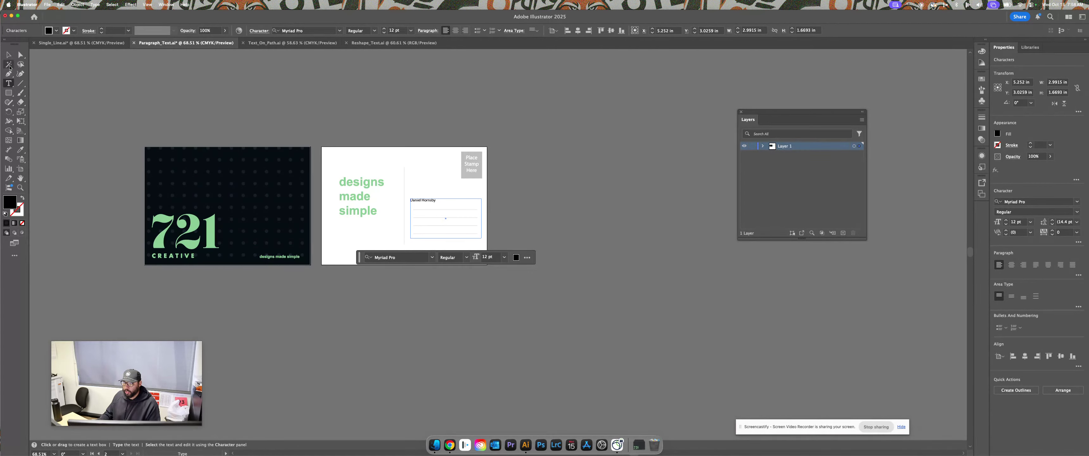
Resize the frame, add the Teacher and ADV Graphics & Design lines, and widen it slightly
left_click(10, 56)
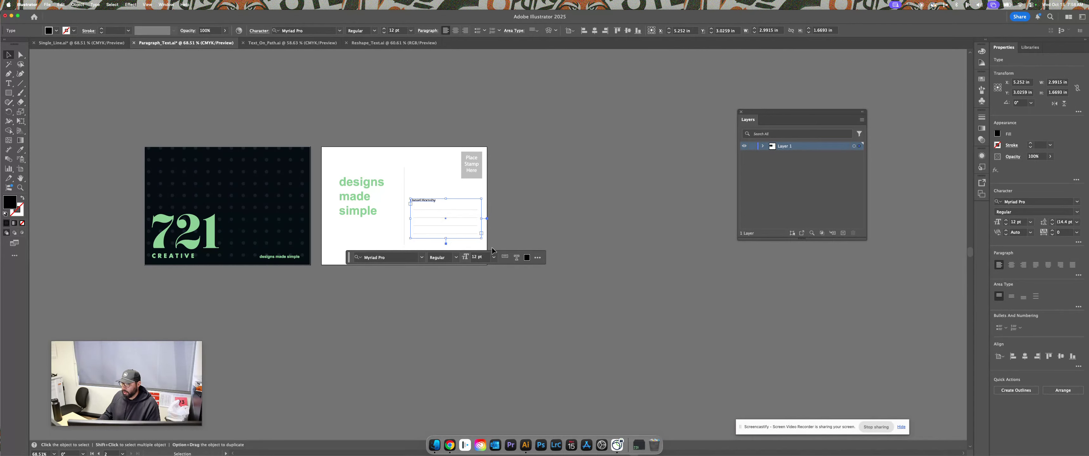
left_click_drag(481, 235, 437, 229)
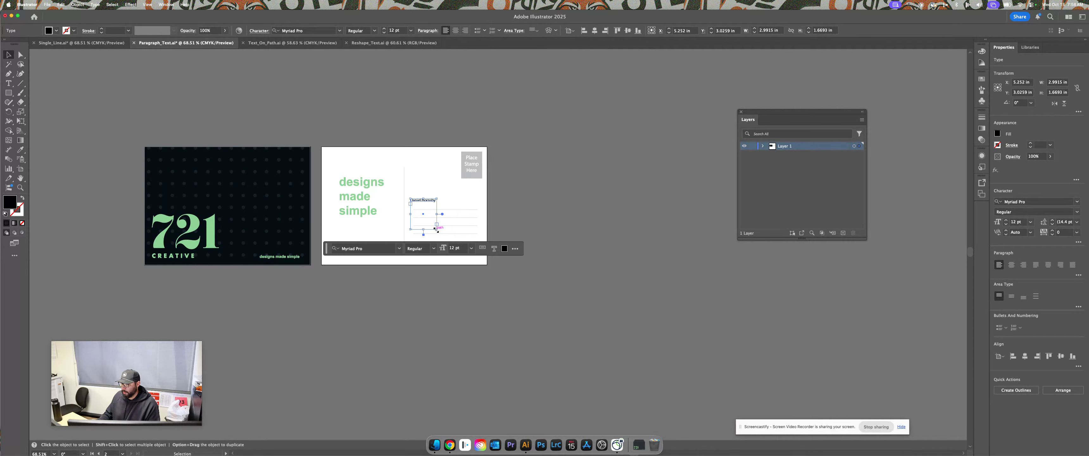
double_click(430, 201)
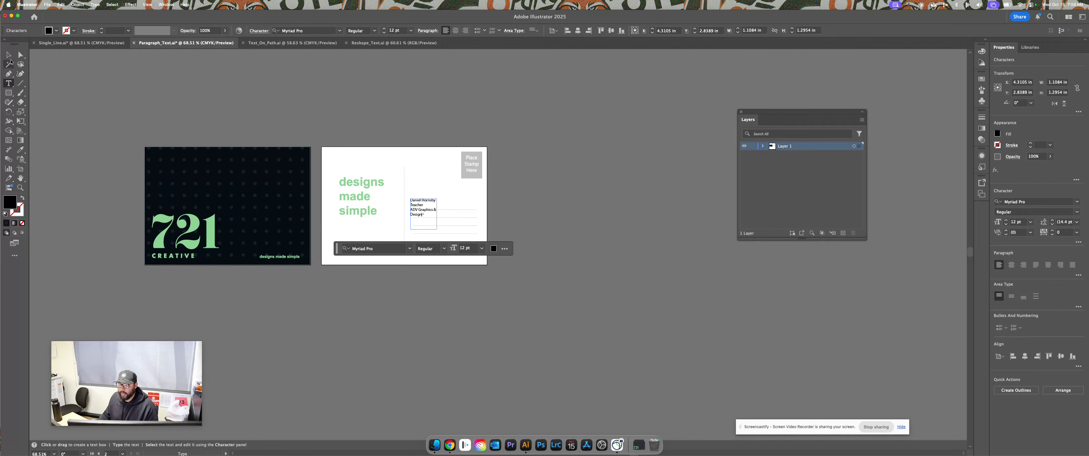
left_click(8, 54)
left_click_drag(436, 229, 459, 232)
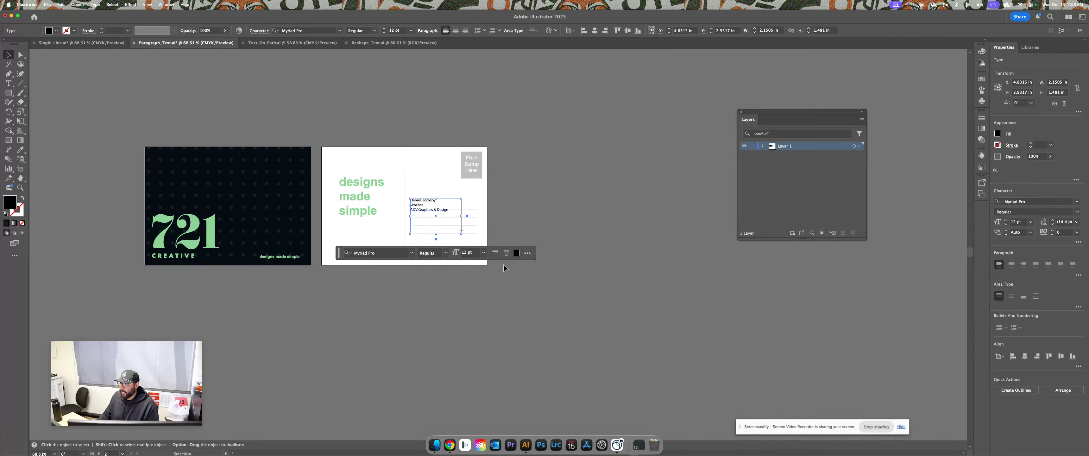
Set the address text to 21 pt, widen the frame to fit each line, and nudge it down-right
left_click(485, 253)
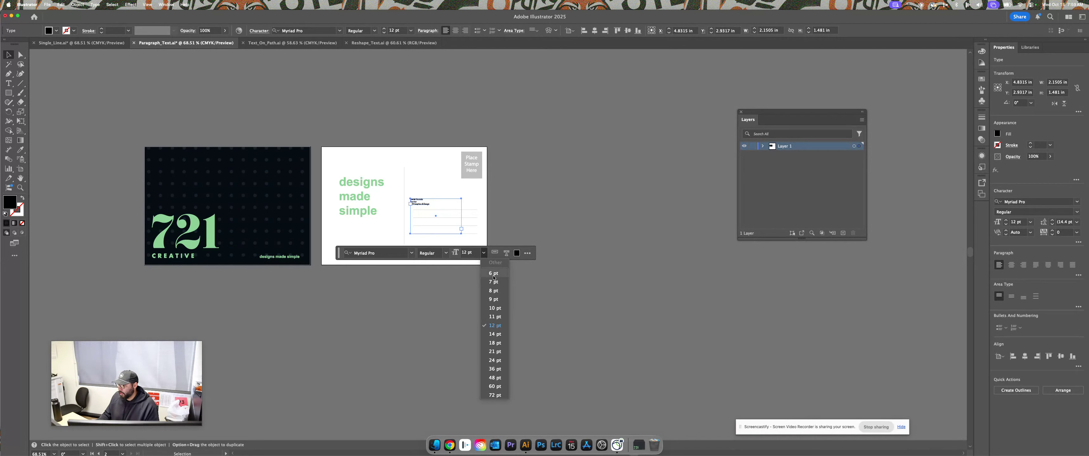
left_click(503, 353)
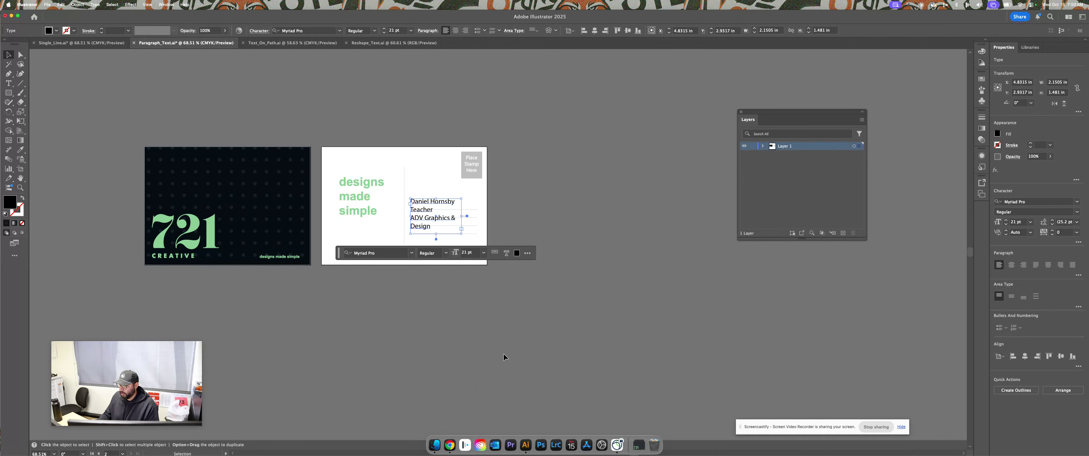
left_click_drag(462, 229, 490, 235)
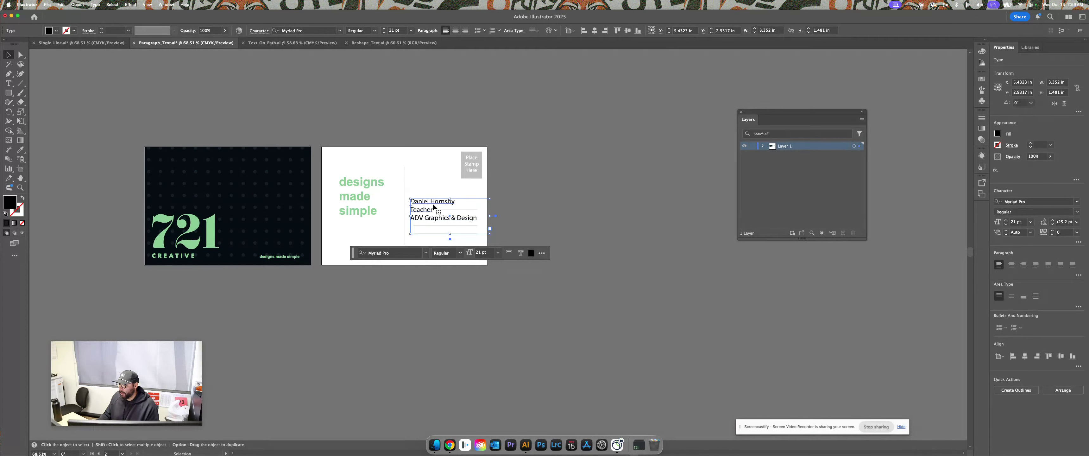
mouse_move(433, 204)
left_mouse_down()
mouse_move(436, 214)
mouse_move(445, 194)
mouse_move(461, 195)
mouse_move(446, 212)
mouse_move(435, 205)
left_mouse_up()
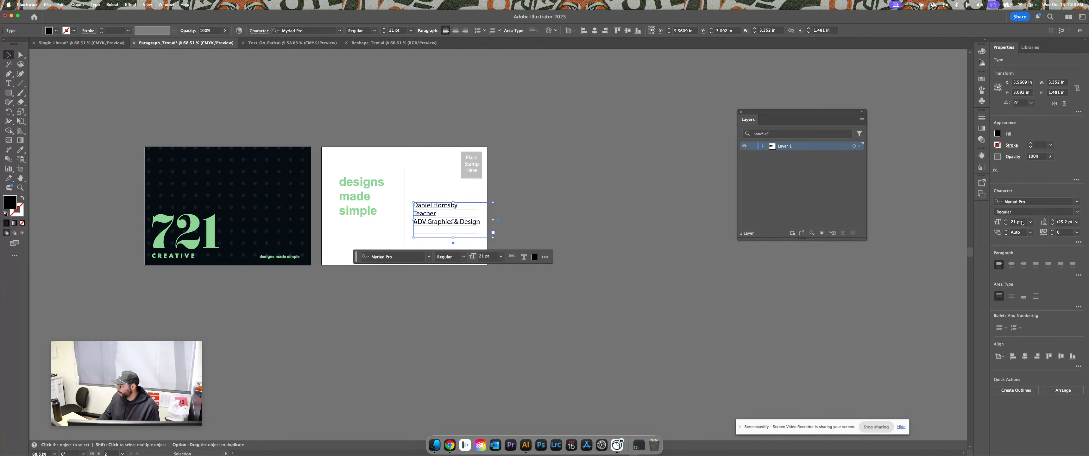
left_click(1077, 222)
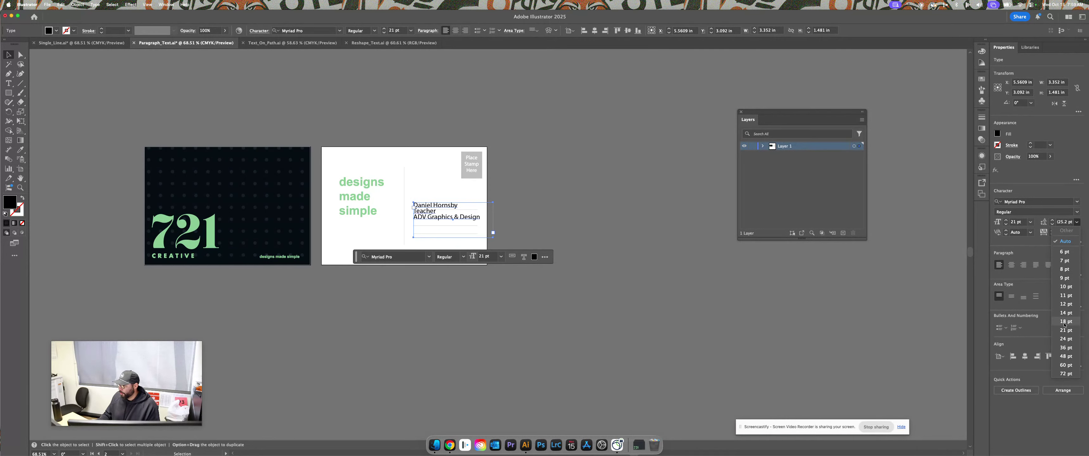
Step the address block's leading down to 26 pt and drag its frame in to 2.983 in wide
left_click(1059, 348)
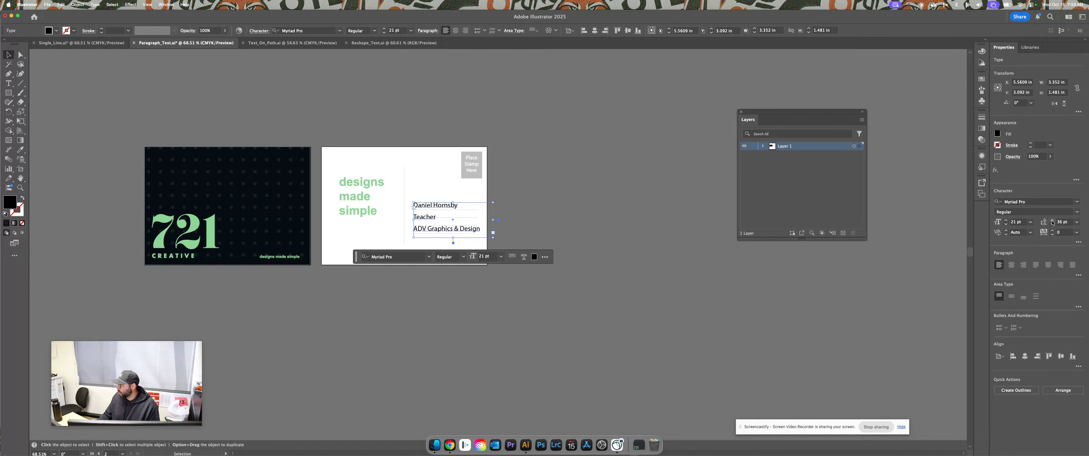
left_click(1052, 220)
left_click(1053, 221)
left_click(1052, 220)
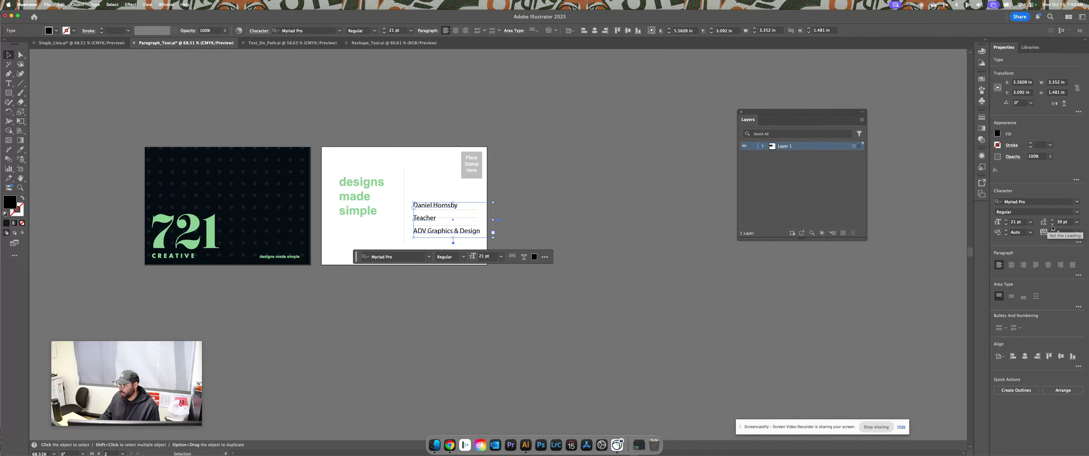
left_click(1053, 224)
left_click(1053, 224)
left_click(1053, 224)
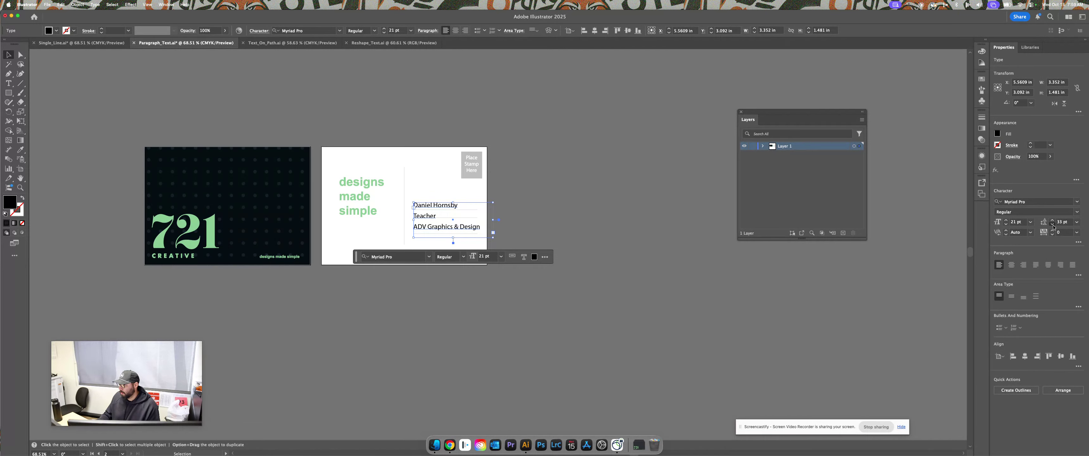
left_click(1053, 225)
left_click(1053, 224)
left_click(1053, 224)
left_click(1053, 224)
left_click(1053, 225)
left_click(1053, 225)
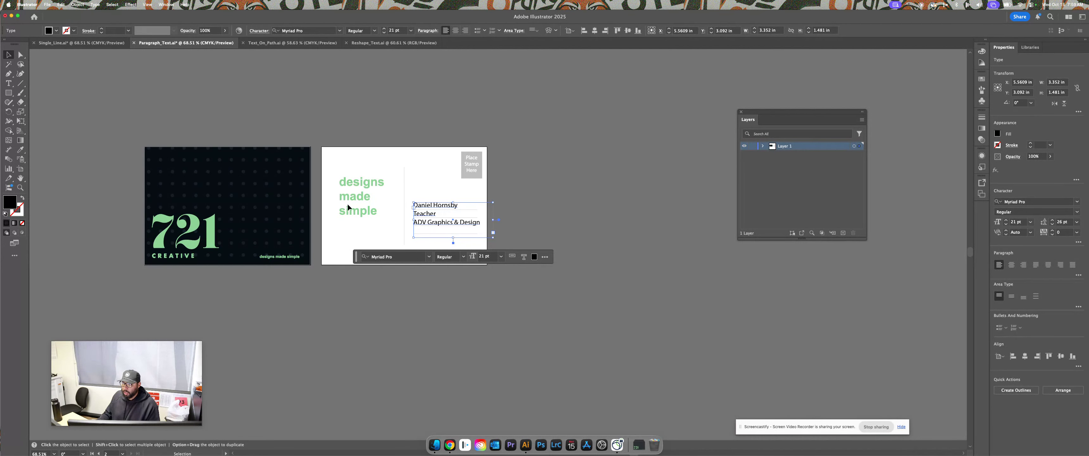
left_click_drag(494, 240, 485, 239)
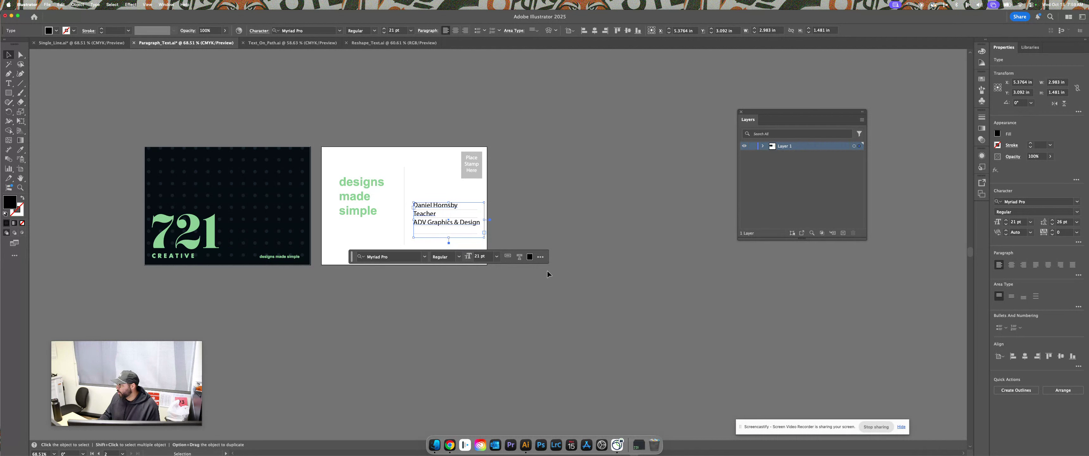
left_click(1001, 327)
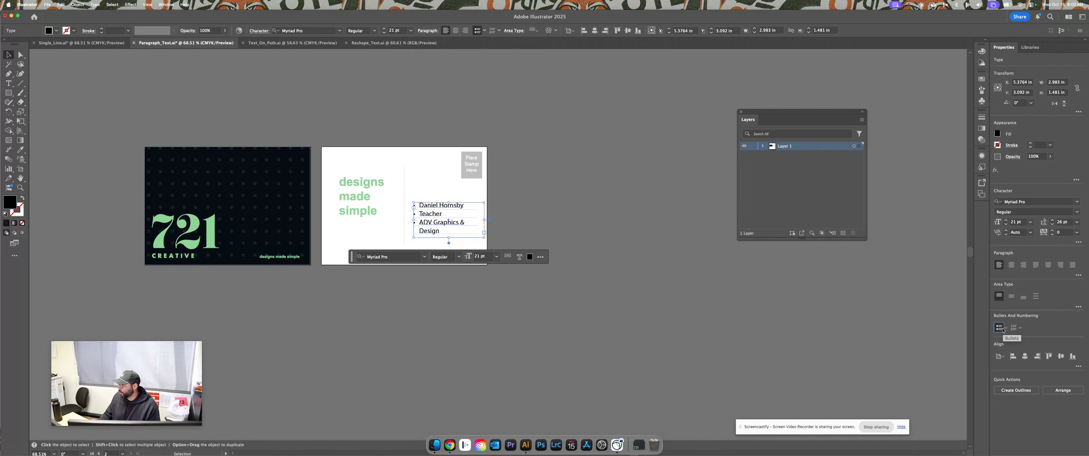
left_click(1006, 327)
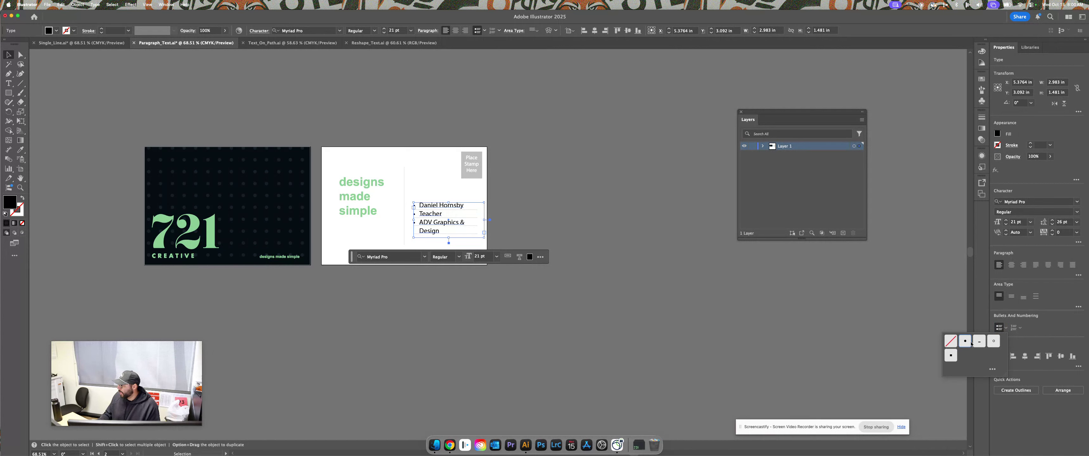
left_click(953, 344)
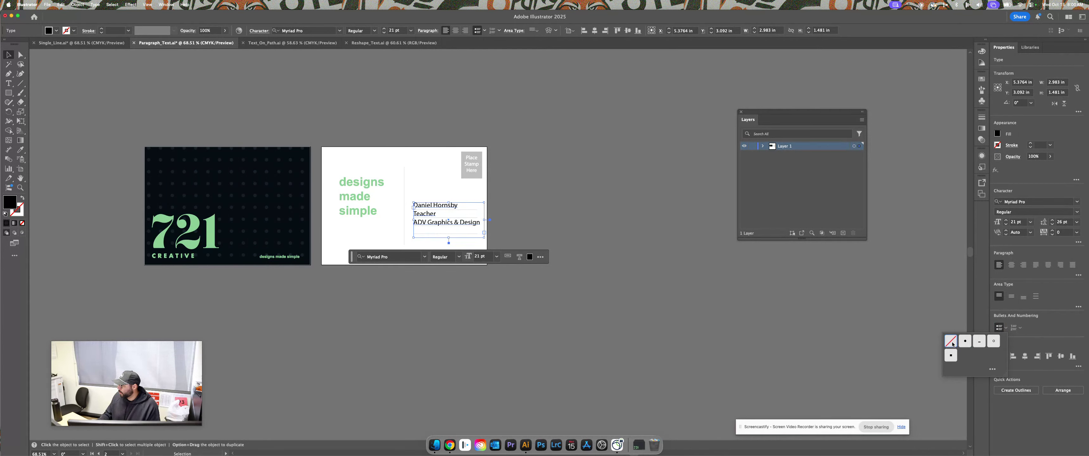
left_click(1015, 328)
left_click(1015, 329)
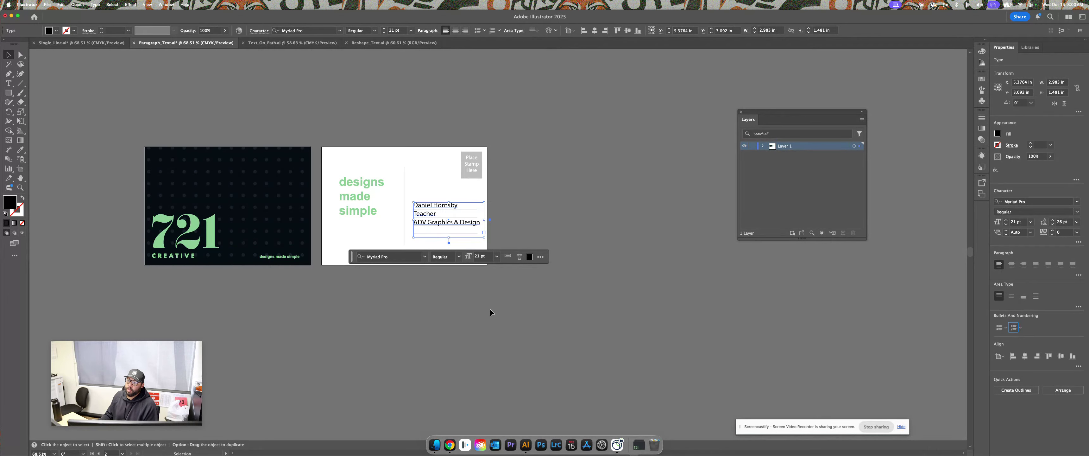
left_click(210, 121)
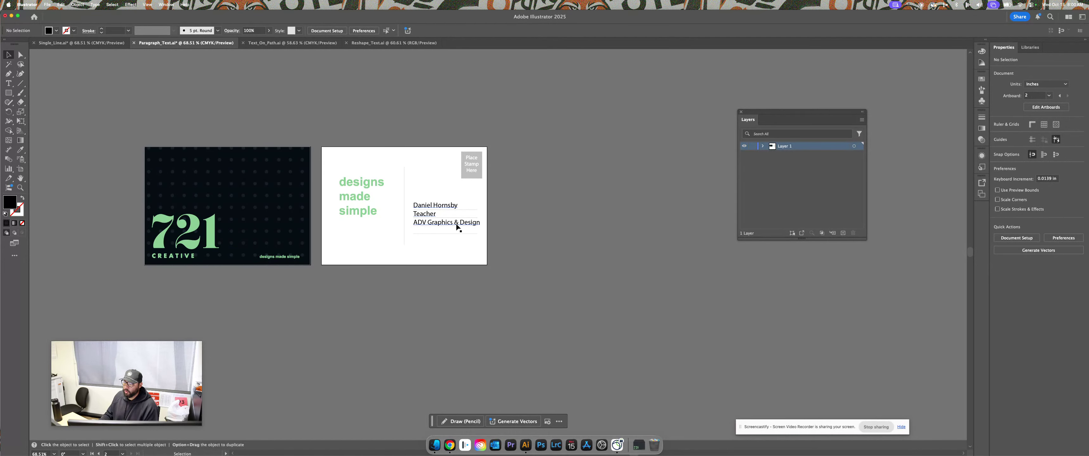
Switch to the Text_On_Path.ai DINER logo document and pick the Type on a Path Tool
left_click(259, 44)
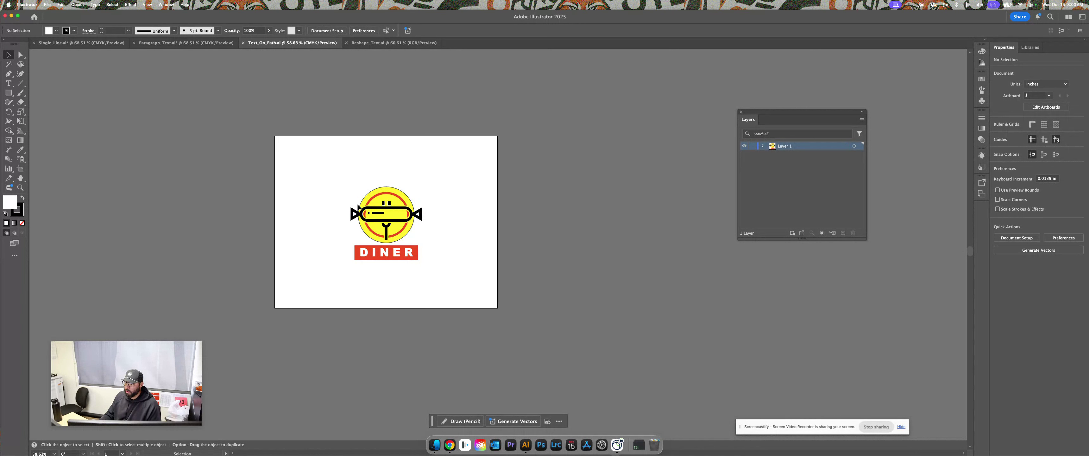
key("t")
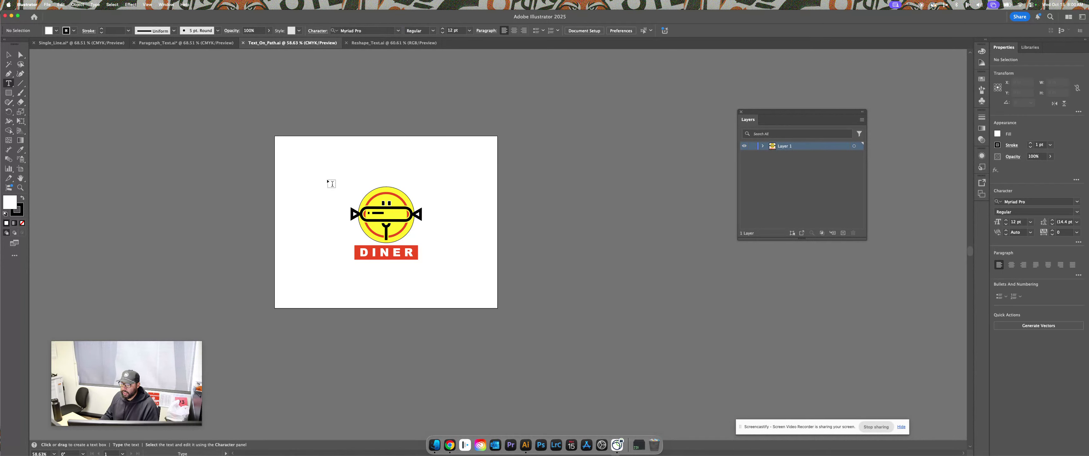
left_click(12, 86)
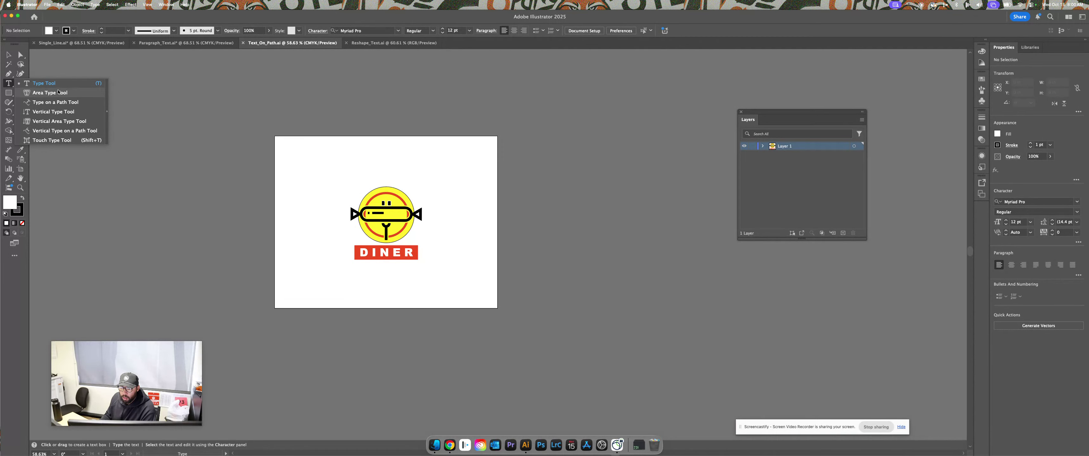
left_click(76, 104)
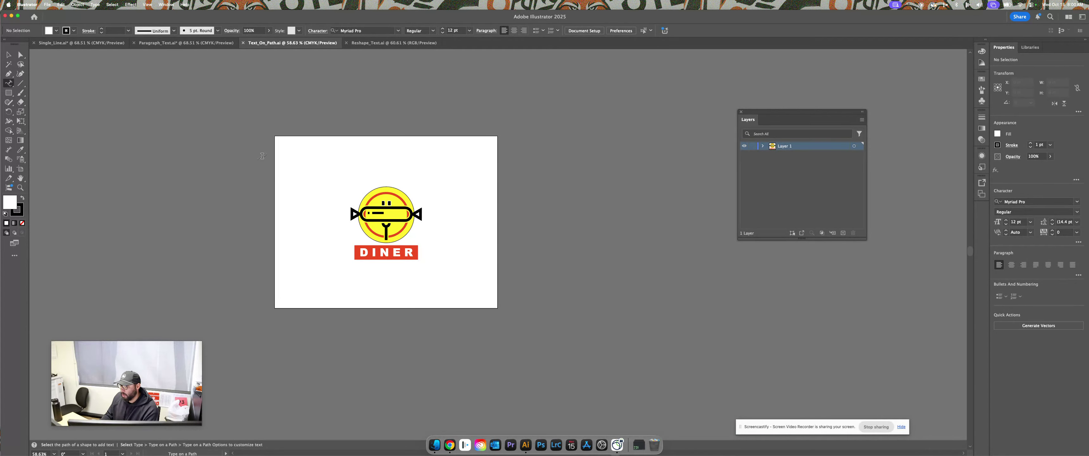
key("super+equal")
key("super+equal")
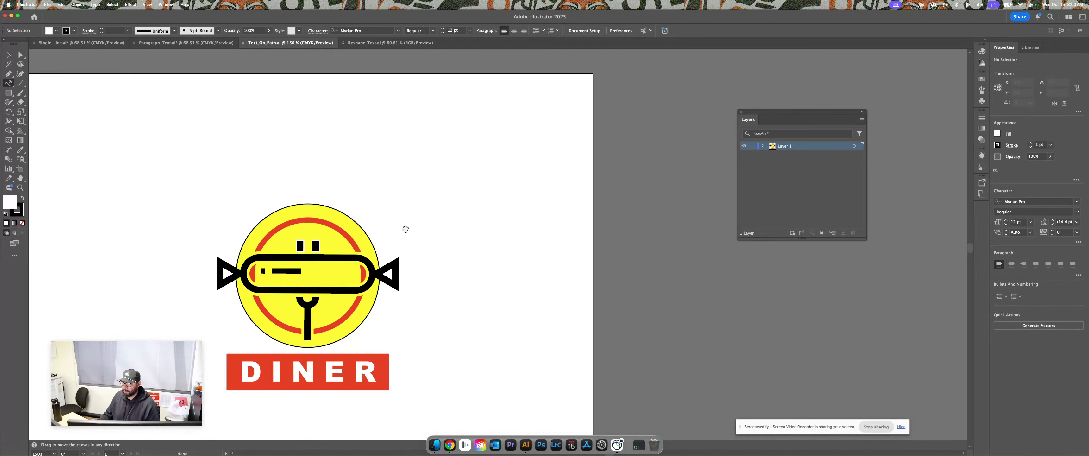
key("super+equal")
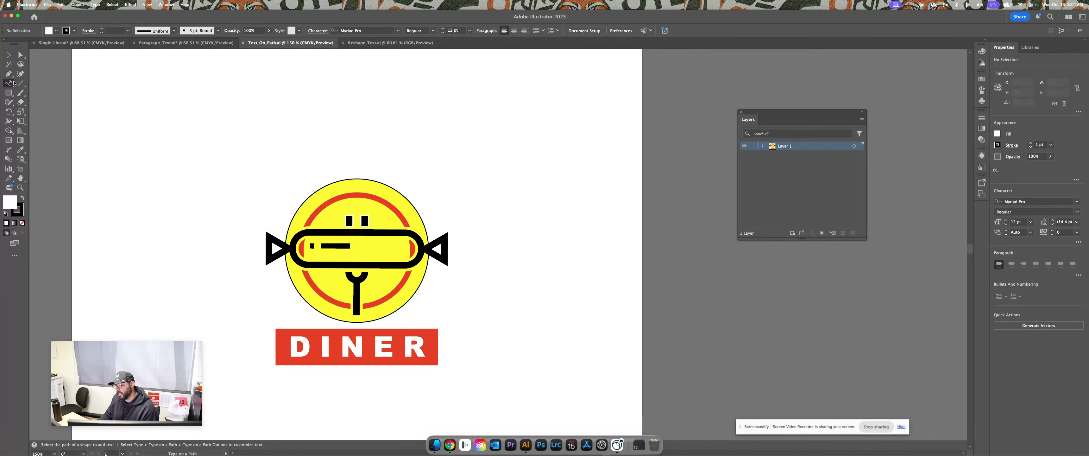
left_click(287, 222)
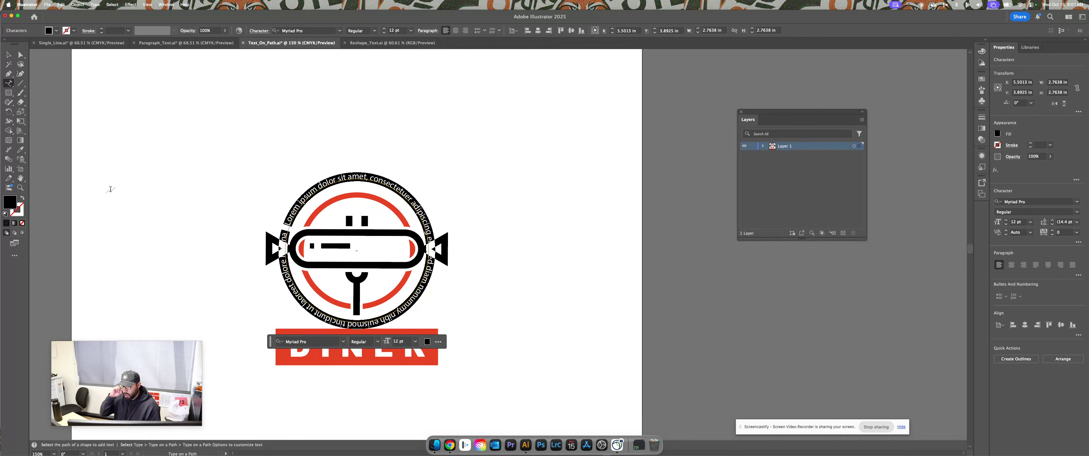
key("super+z")
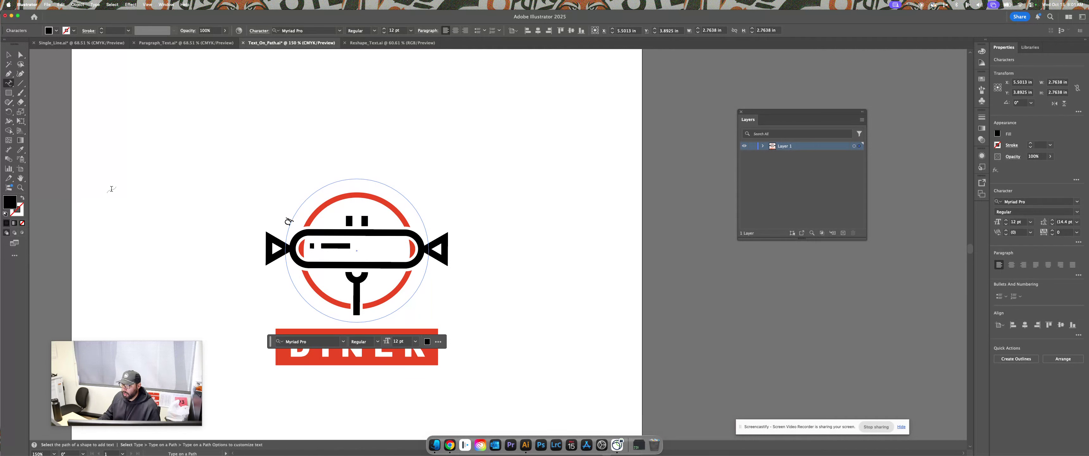
left_click(8, 54)
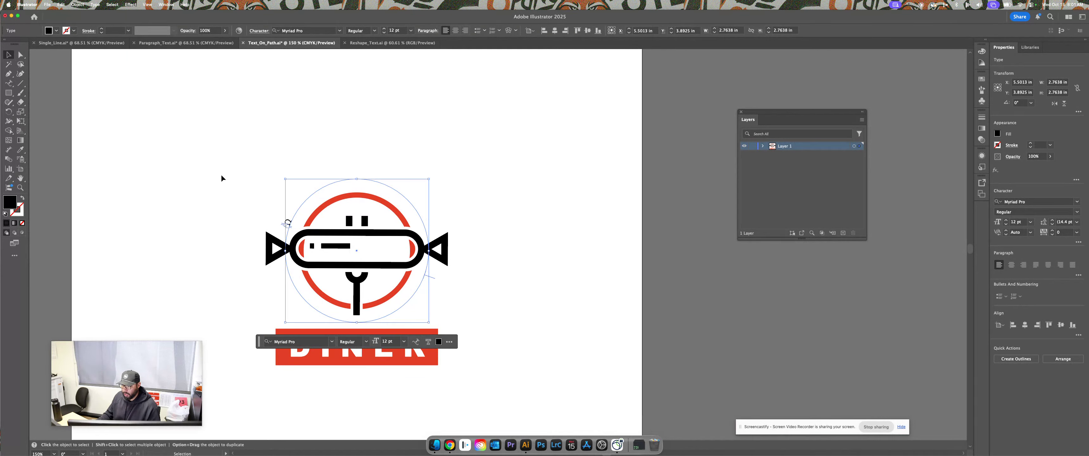
key("super+z")
key("super+z")
key("super+z")
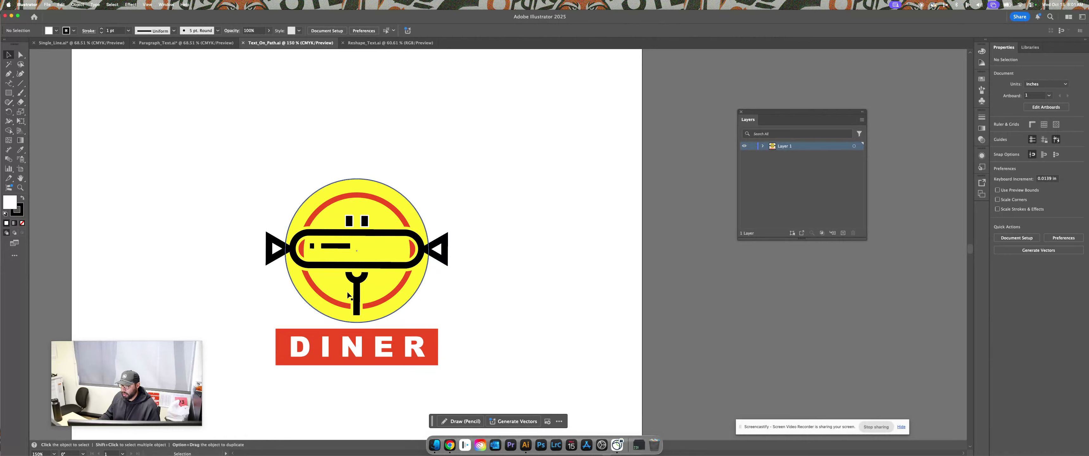
Undo the stray circle move, then type DANIEL'S DINNER along the yellow circle's edge with Type on a Path
left_click_drag(379, 185, 380, 119)
key("super+z")
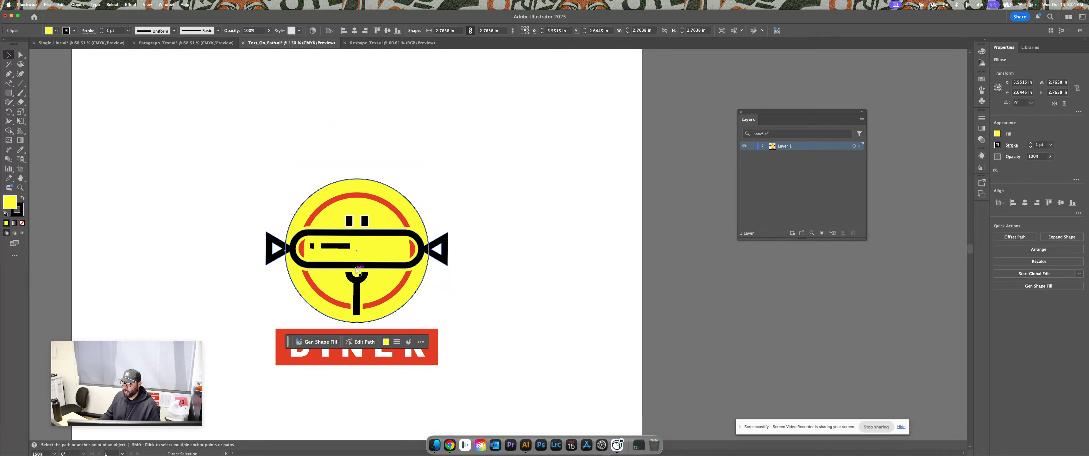
left_click(8, 83)
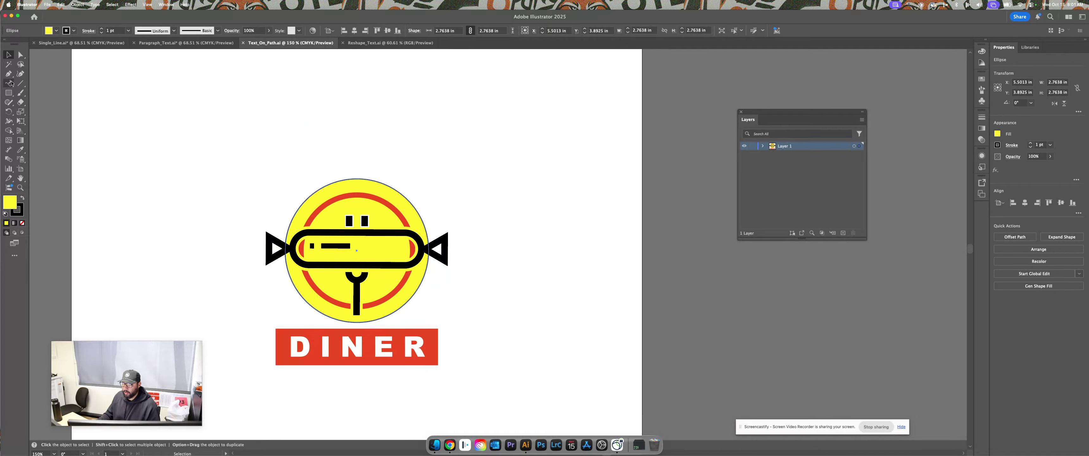
left_click(288, 228)
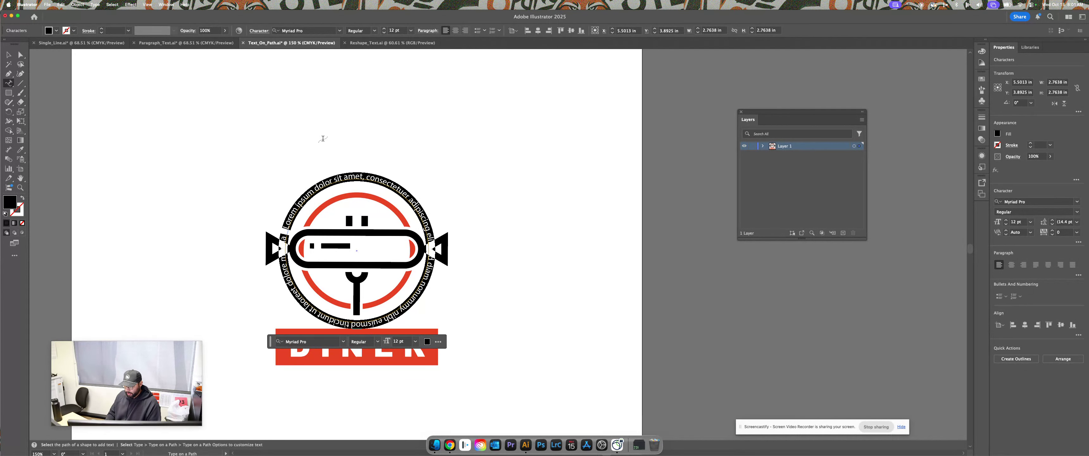
type("DA")
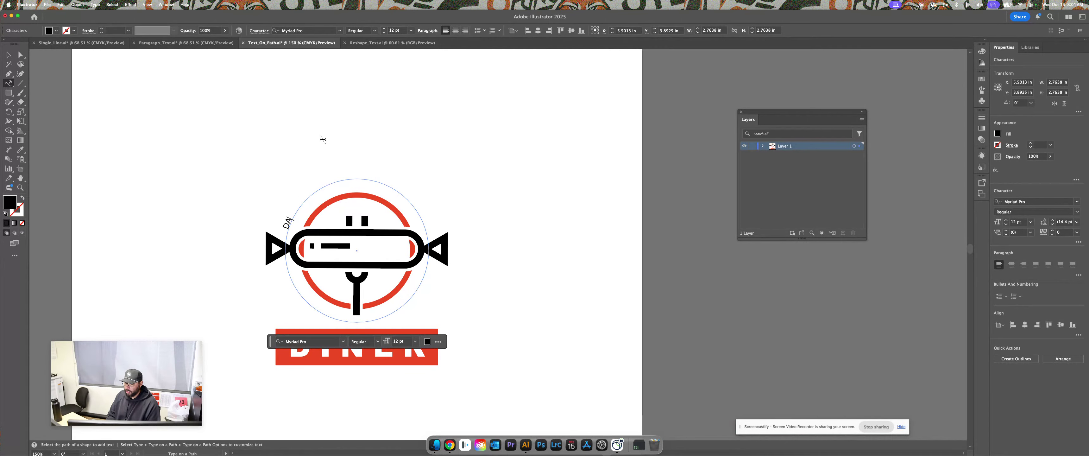
type("NIEL'S DI")
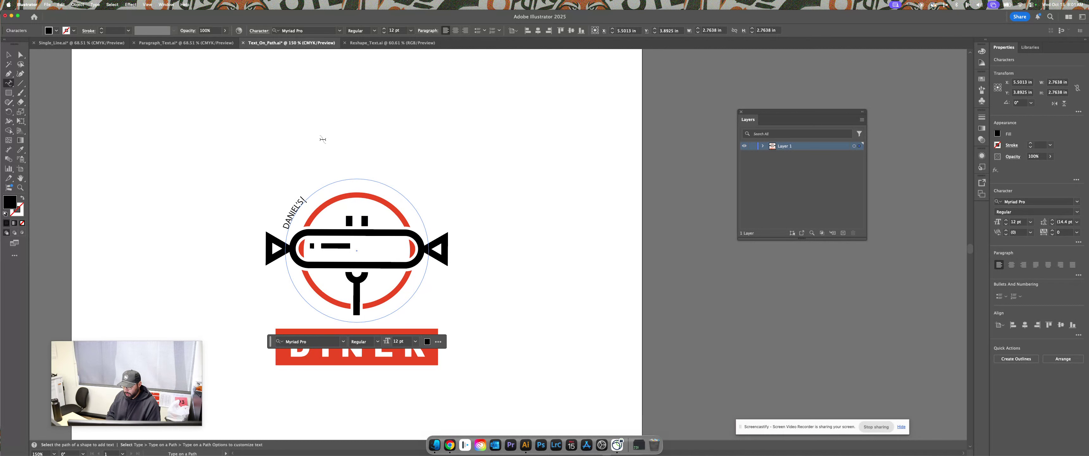
type("NNER")
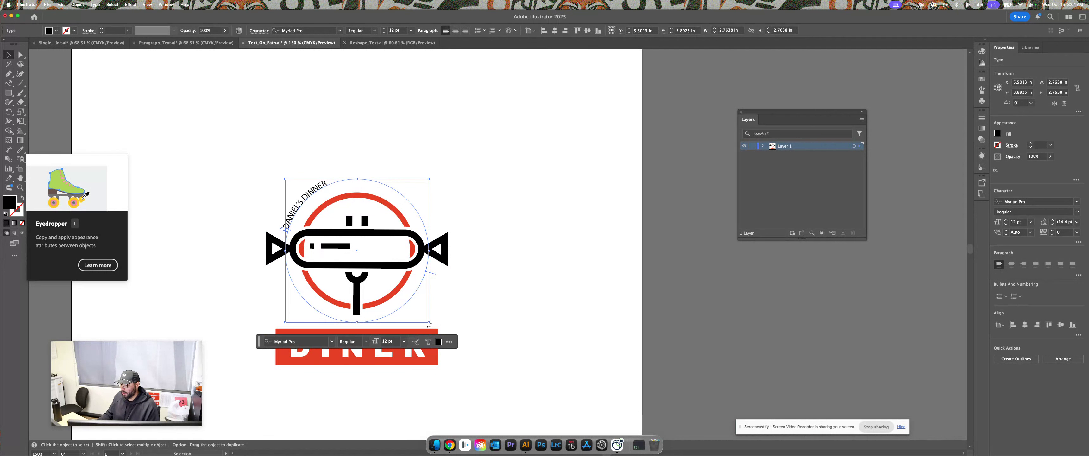
Set the curved name to Snug Sharp VF at 36 pt, rotating it toward the logo's top
left_click_drag(428, 325, 350, 348)
left_click(404, 371)
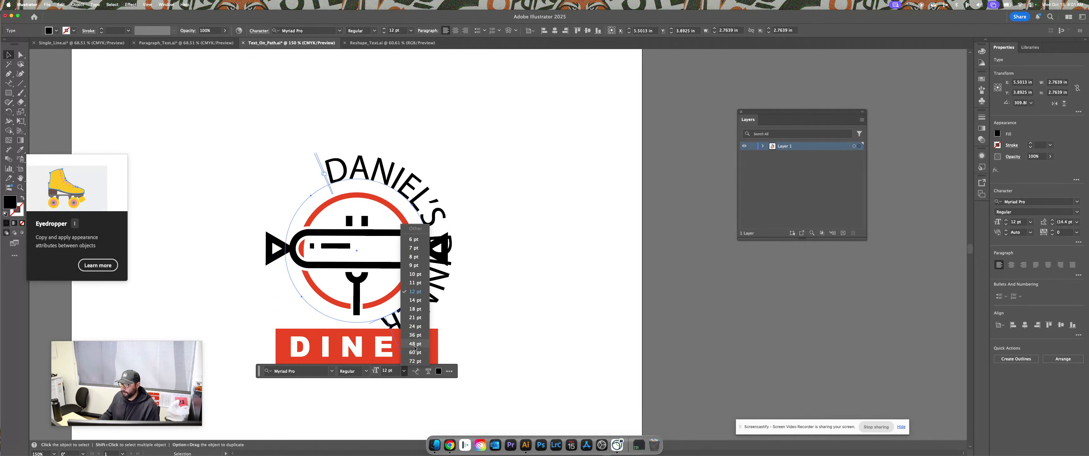
left_click(415, 335)
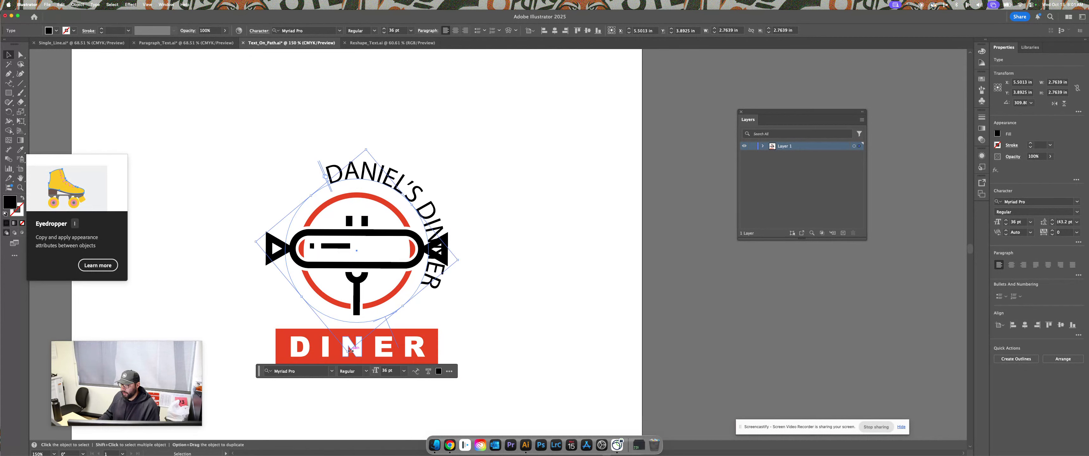
left_click_drag(350, 351, 442, 338)
left_click(331, 344)
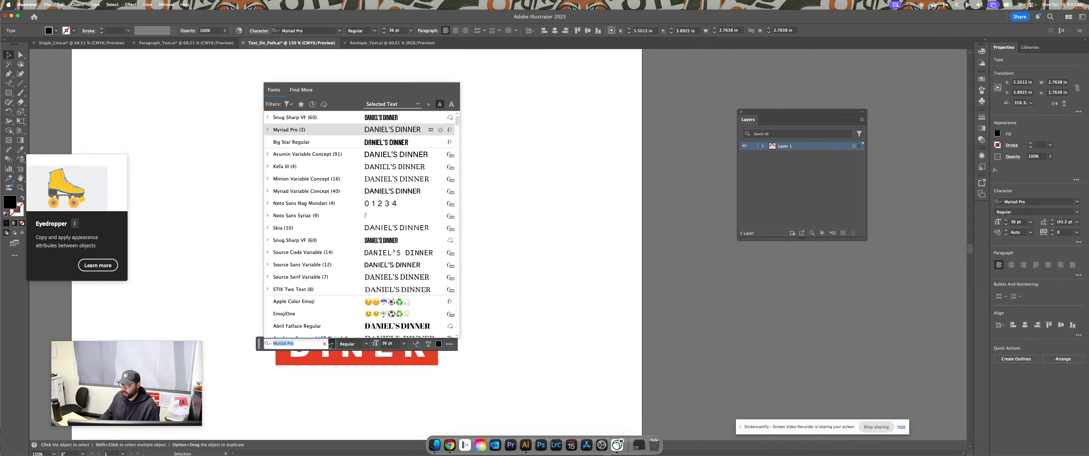
left_click(393, 240)
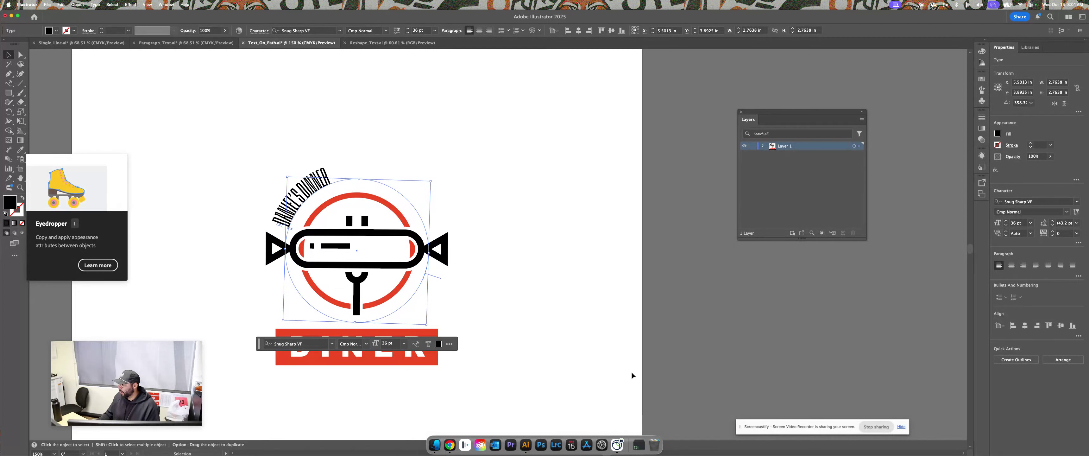
left_click_drag(430, 329, 361, 355)
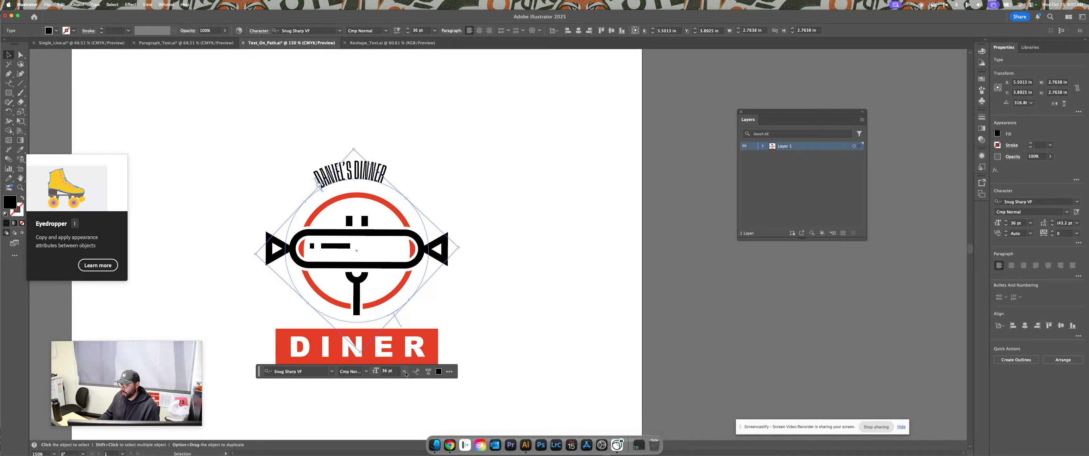
left_click(405, 371)
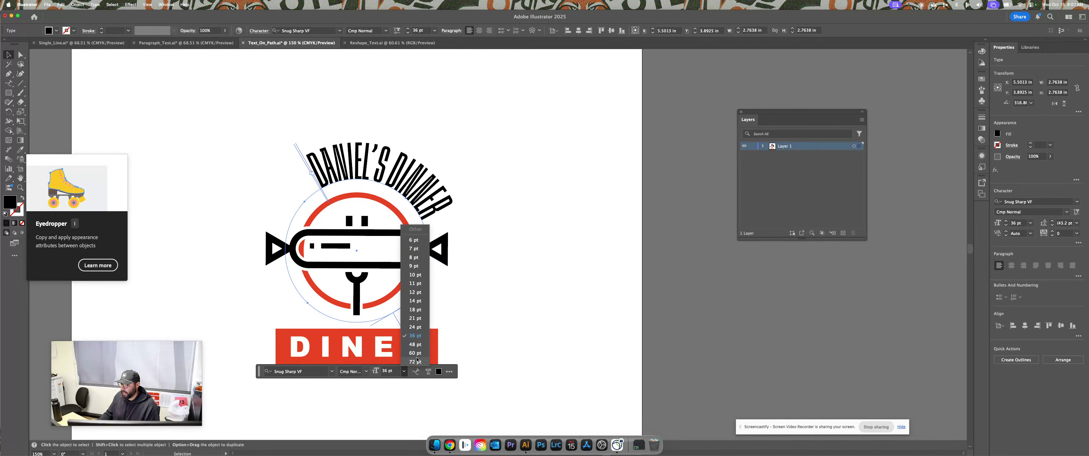
left_click(418, 340)
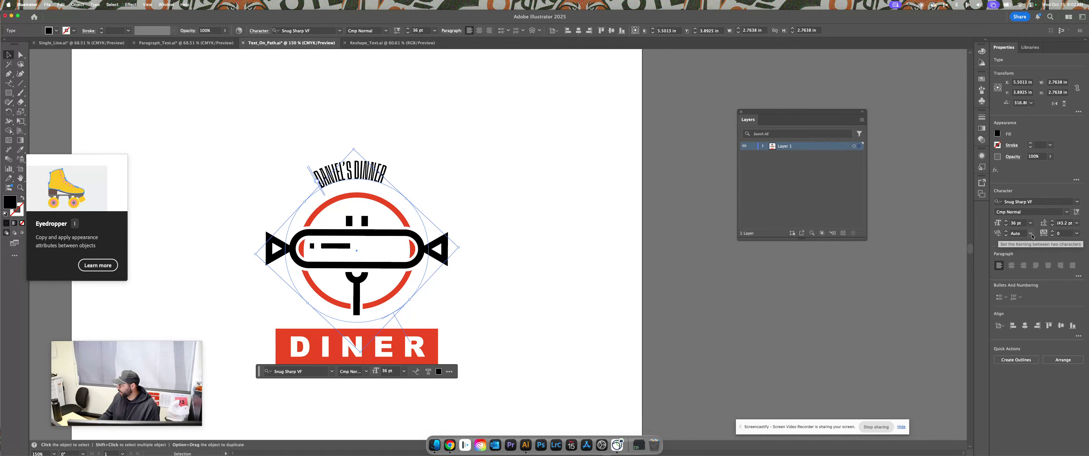
Widen the arc text's tracking to 200 and rotate it to centre over the logo
left_click(1077, 236)
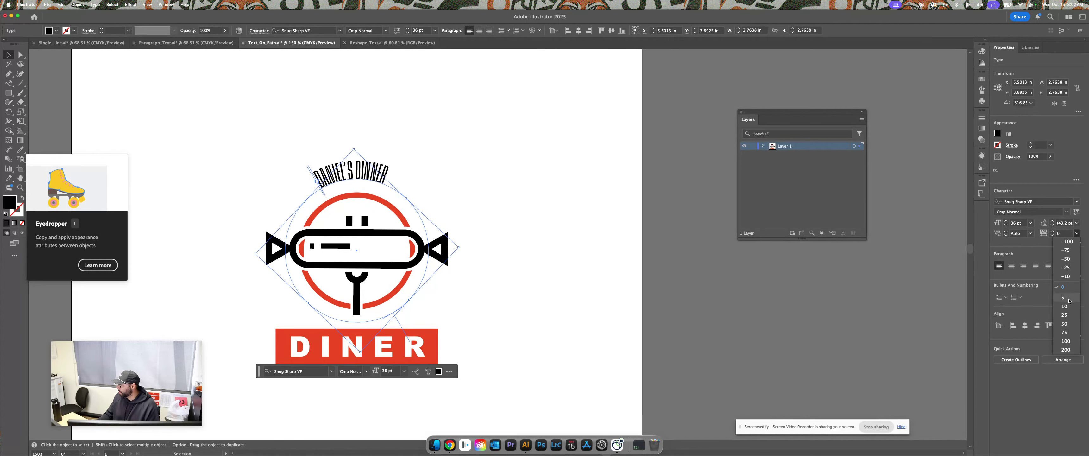
left_click(1066, 350)
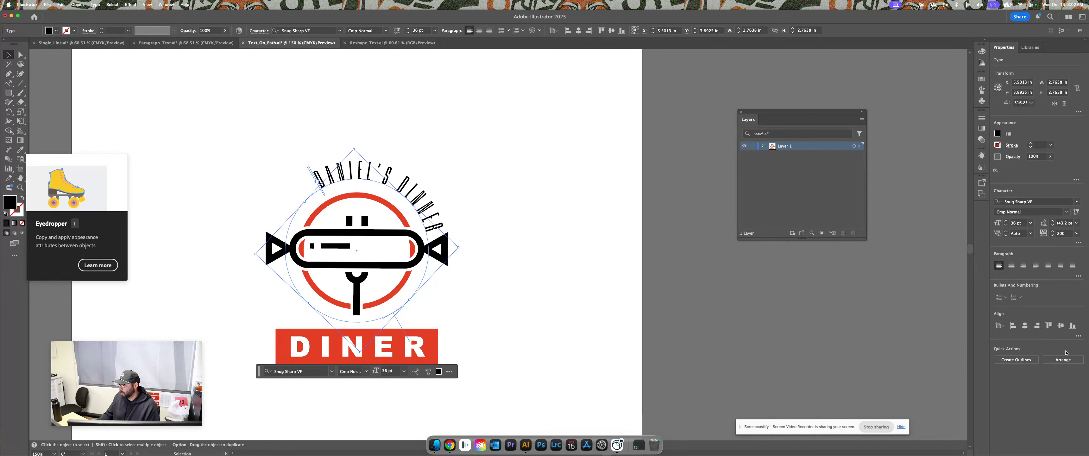
left_click_drag(361, 362, 414, 350)
left_click(547, 308)
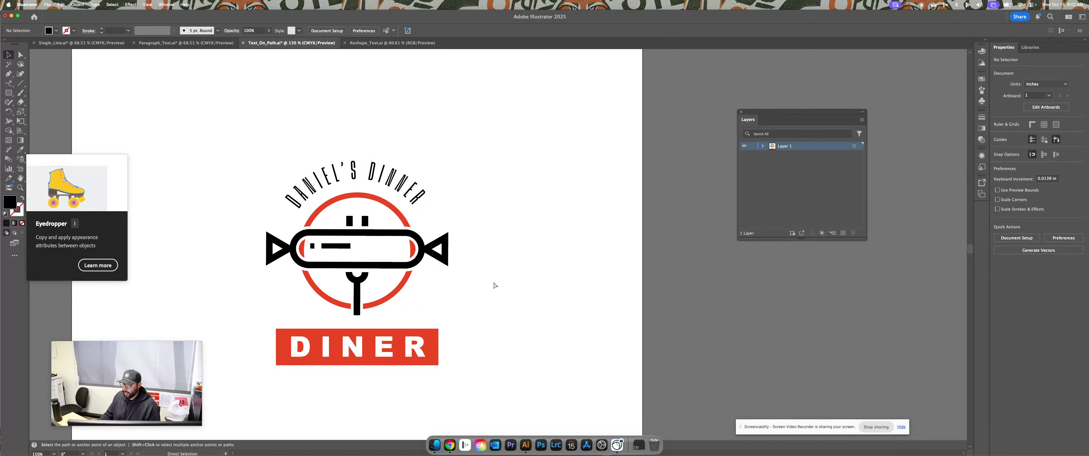
Delete the extra N so the curved text reads DANIEL'S DINER
key("super+1")
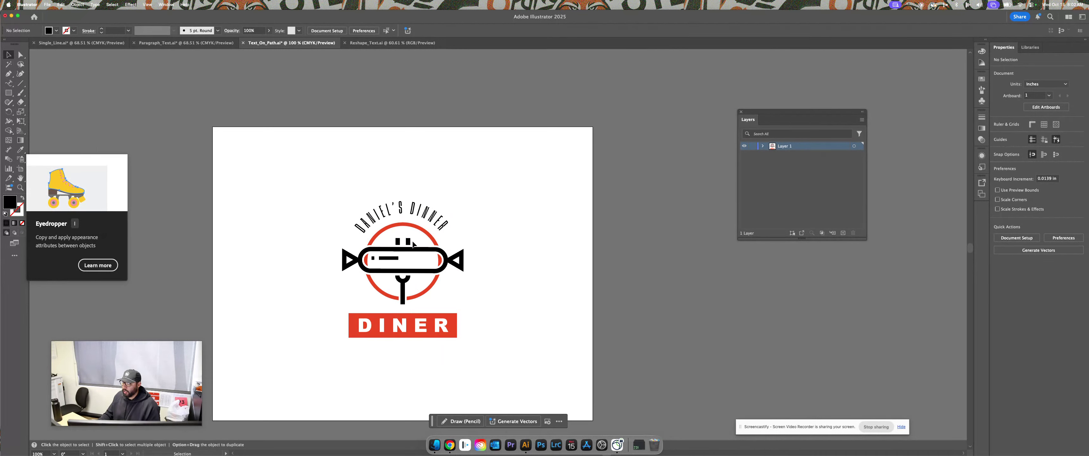
double_click(440, 228)
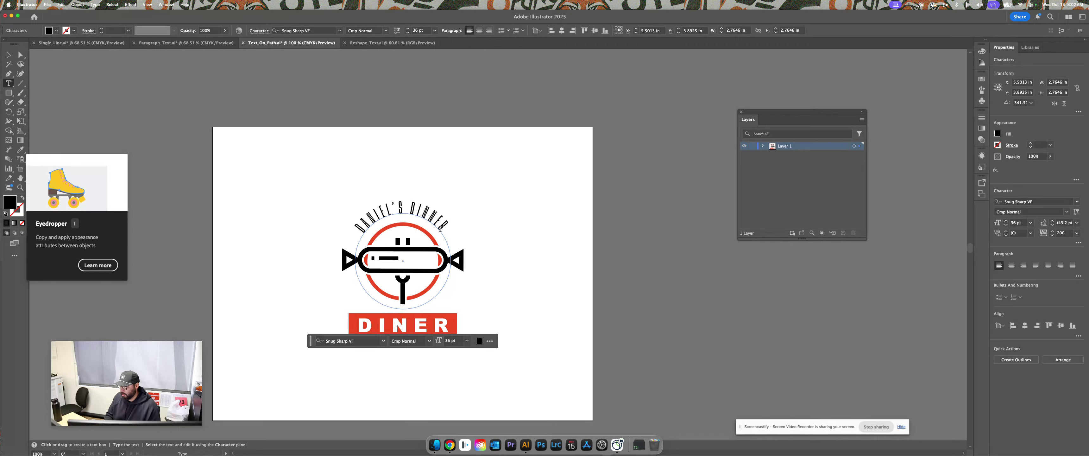
key("BackSpace")
left_click(13, 59)
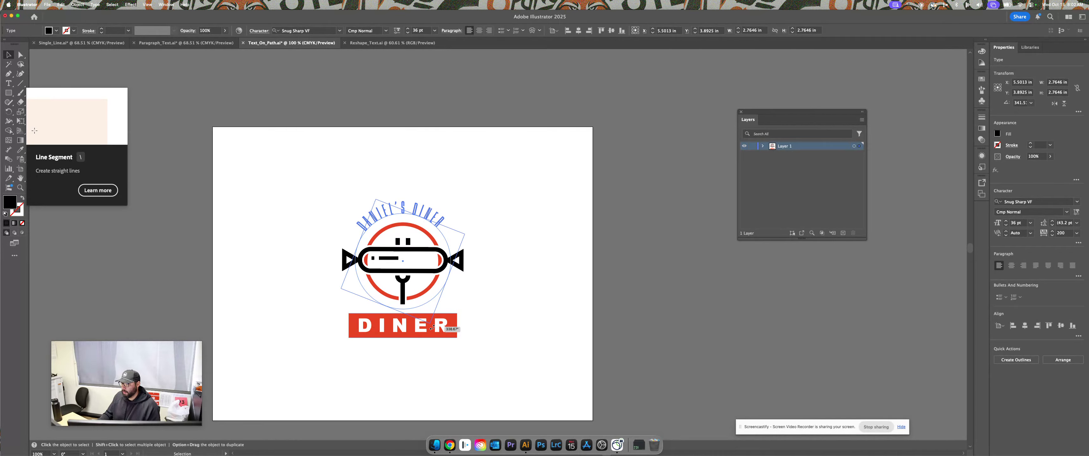
left_click(585, 317)
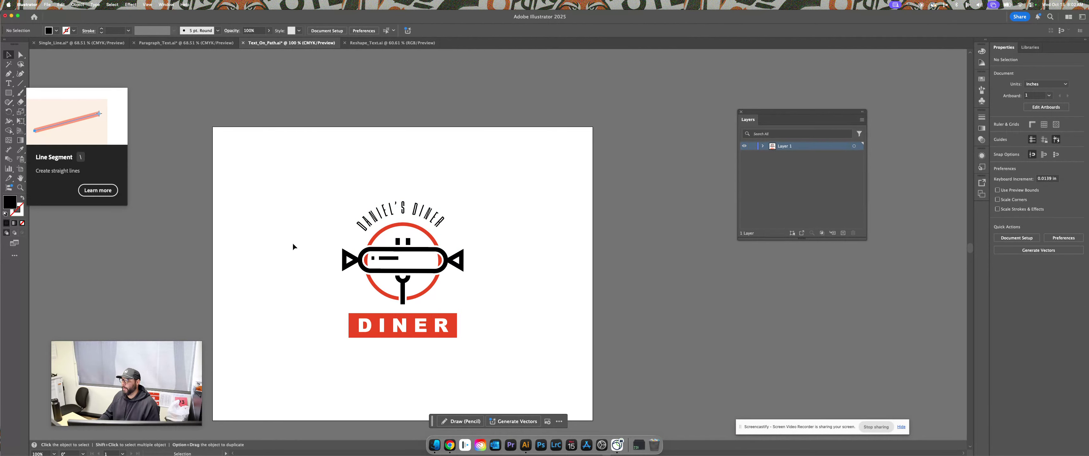
Switch to the Reshape_Text document, fit the NUMER UNO artboard in view, and select NUMER
left_click(379, 44)
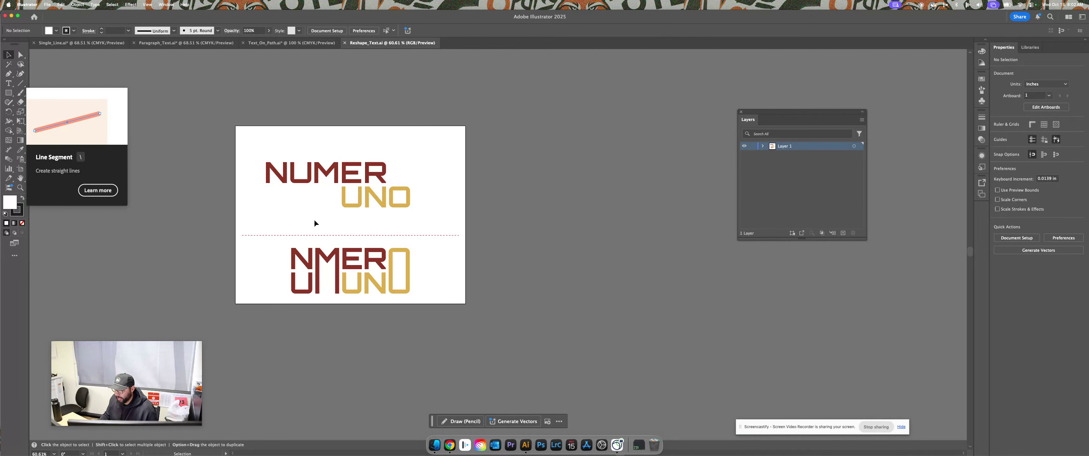
left_click_drag(269, 198, 310, 209)
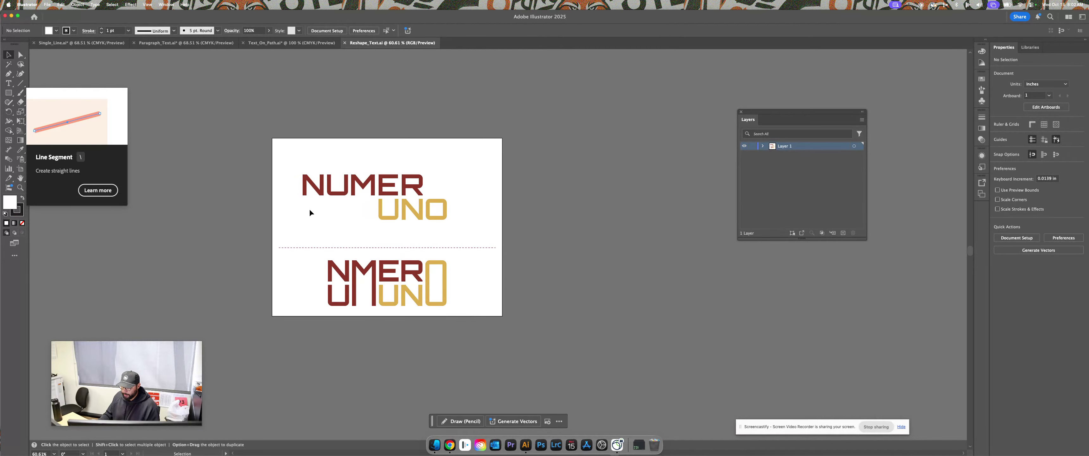
key("super+1")
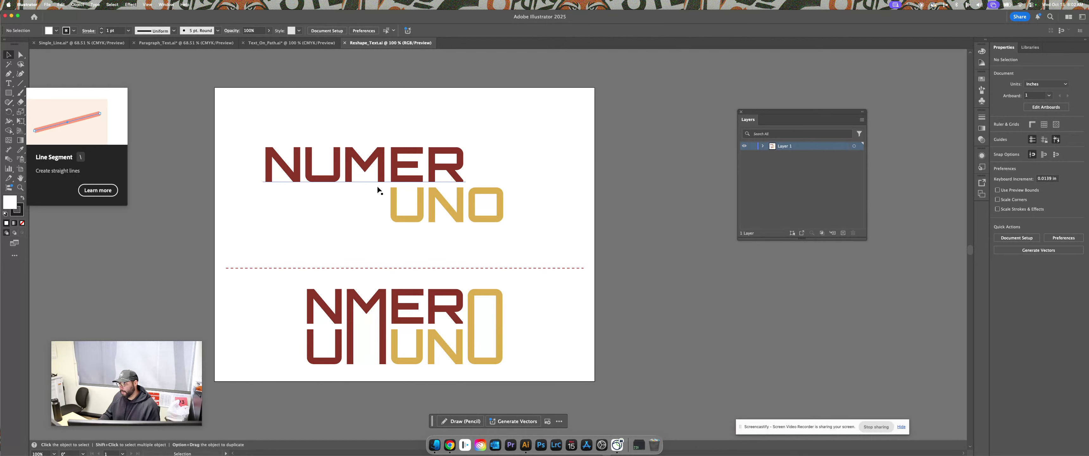
left_click(272, 159)
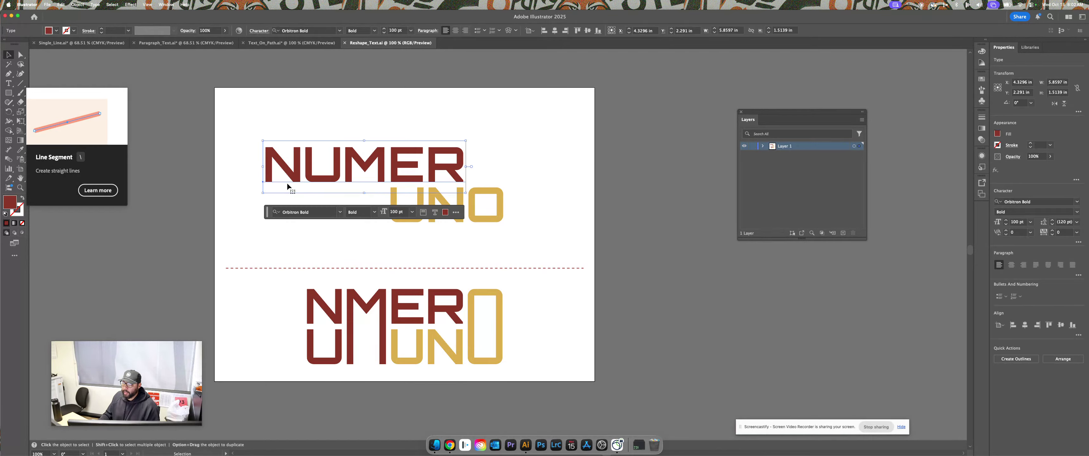
mouse_move(310, 169)
left_mouse_down()
mouse_move(292, 144)
mouse_move(311, 163)
left_mouse_up()
Retype NUMER's leading letter as a capital N, then reselect the NUMER text
double_click(307, 167)
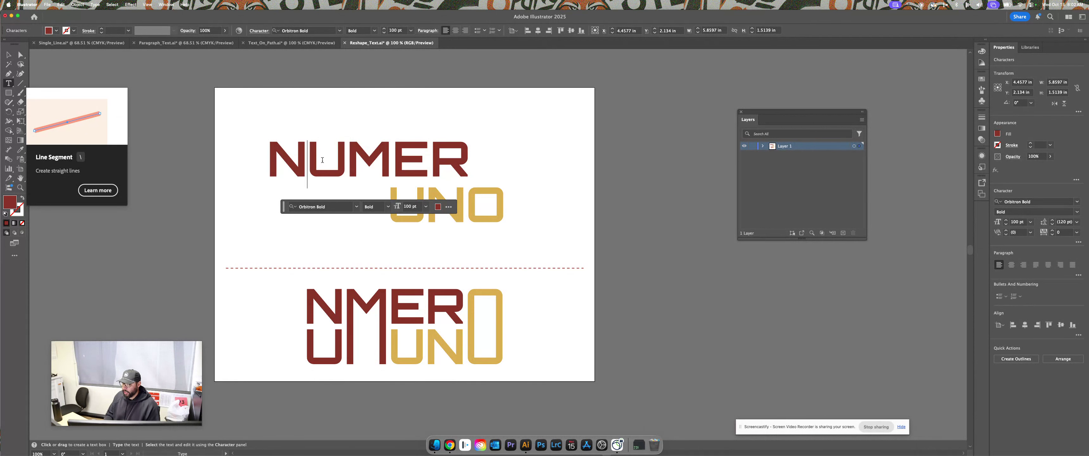
key("BackSpace")
type("n")
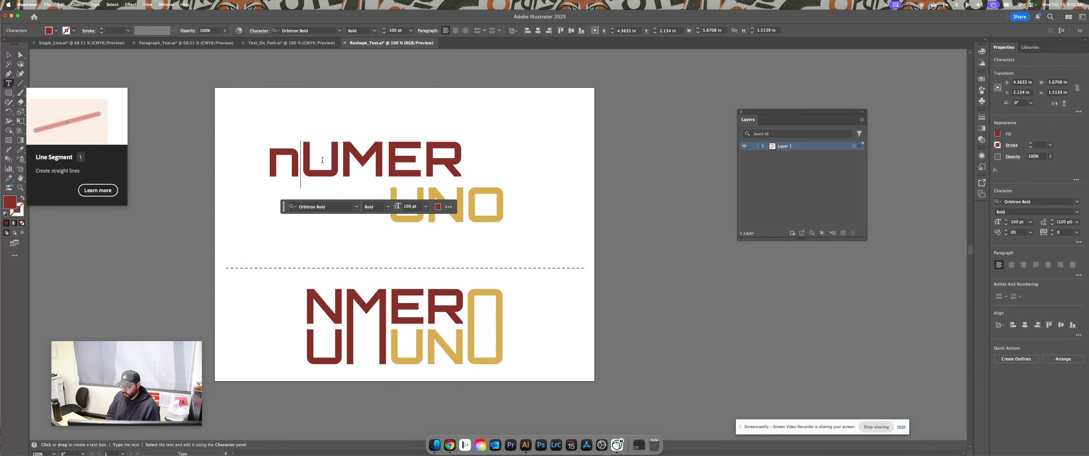
key("BackSpace")
type("N")
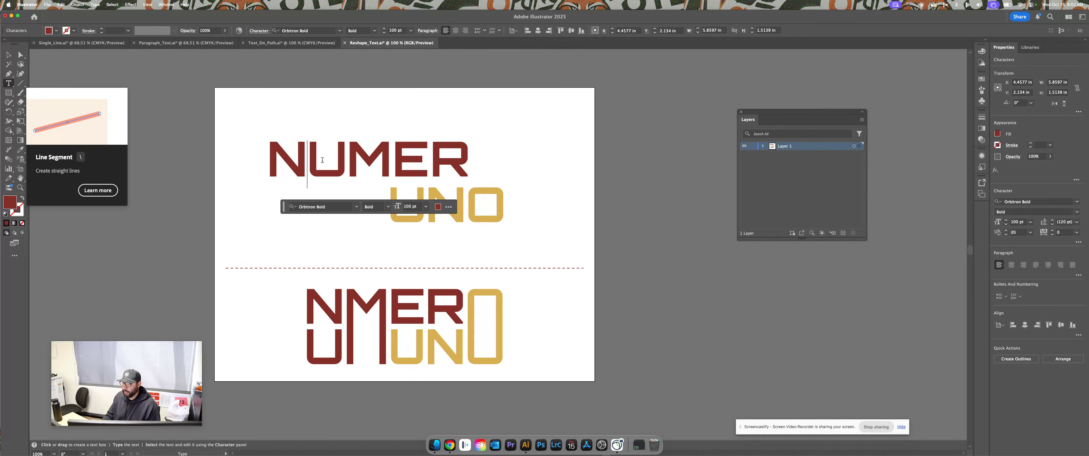
left_click(10, 55)
key("cmd+z")
key("cmd+z")
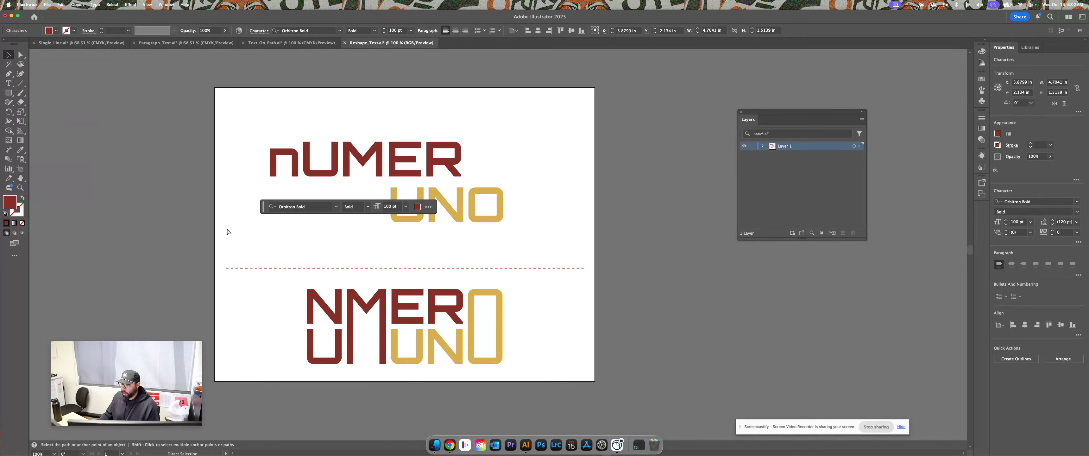
key("cmd+shift+z")
key("cmd+shift+z")
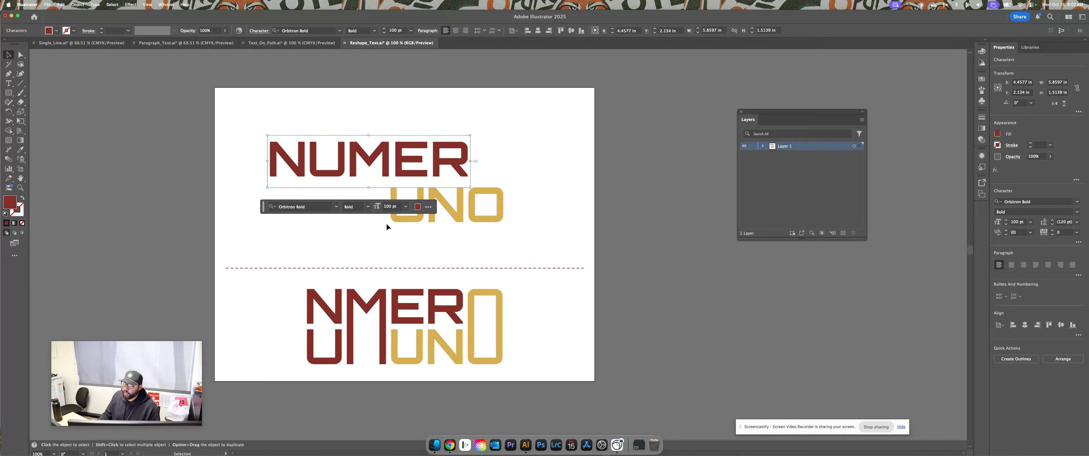
left_click(409, 246)
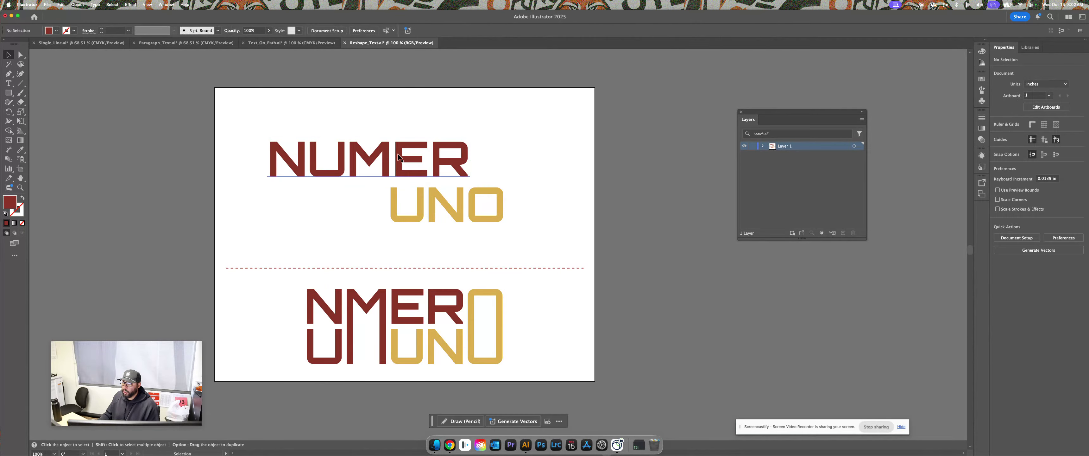
left_click(399, 173)
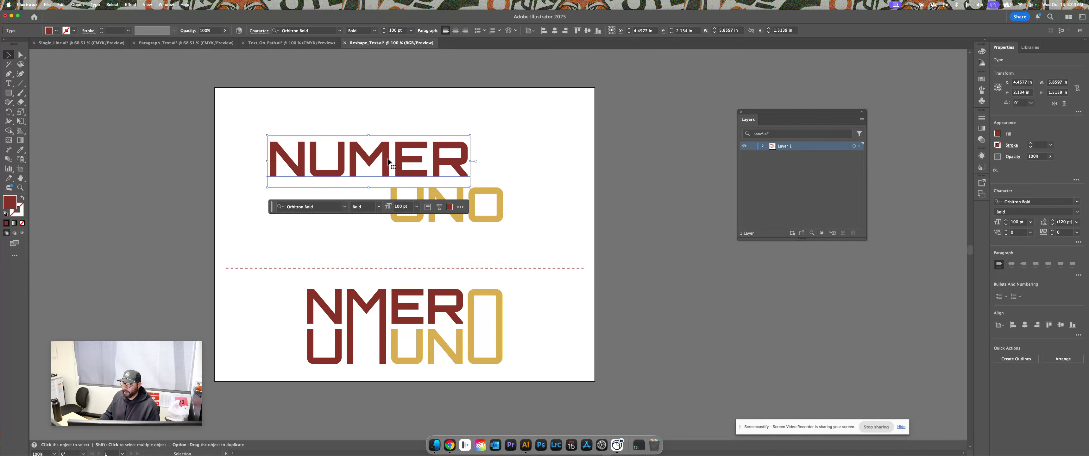
Convert NUMER to outlines, then check the result by deselecting and reselecting the grouped letters
left_click(1015, 359)
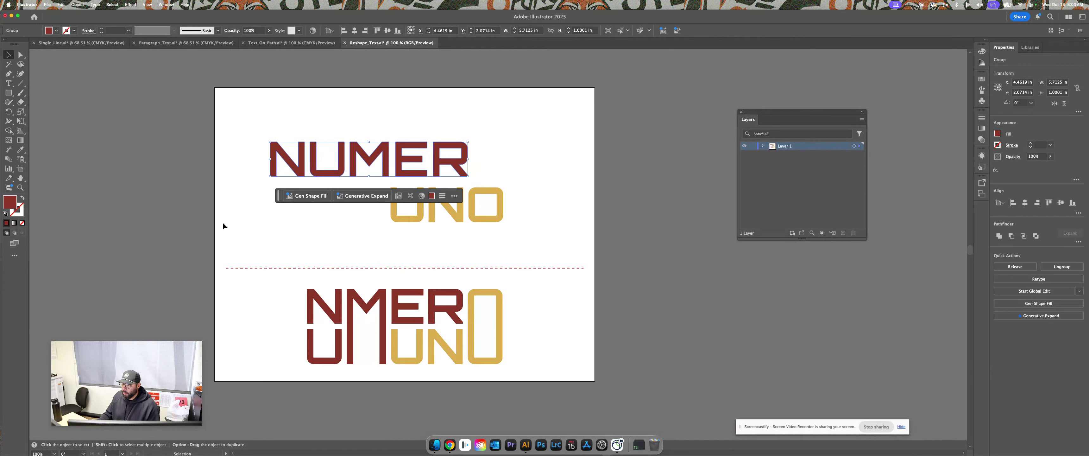
left_click(286, 200)
left_click(303, 168)
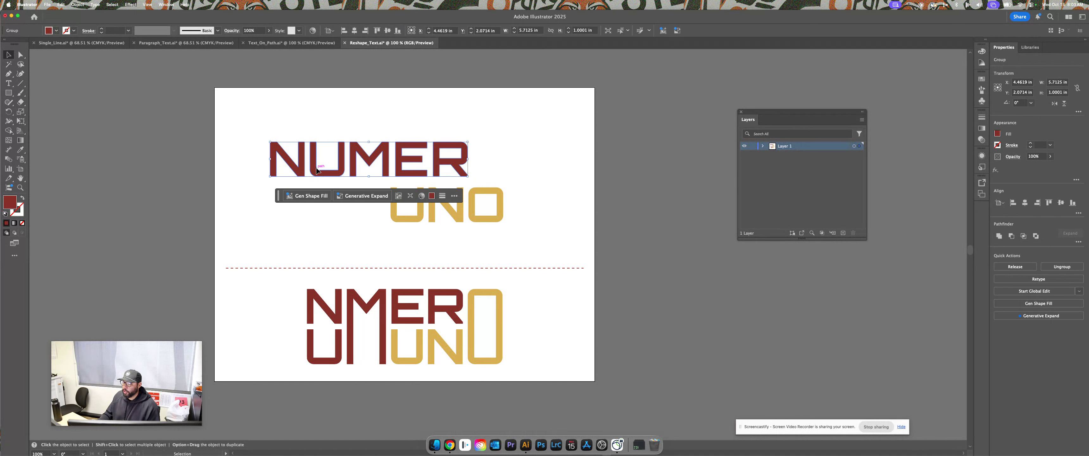
left_click(341, 227)
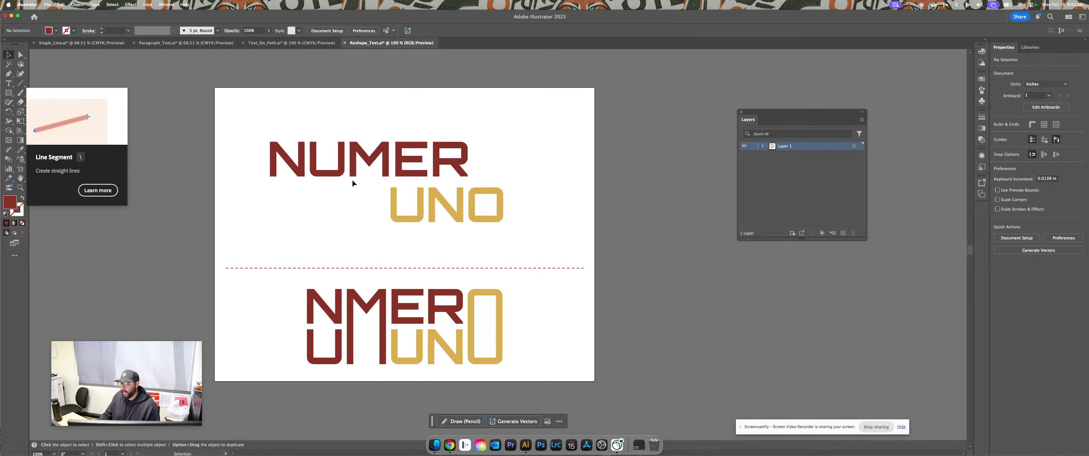
left_click(321, 161)
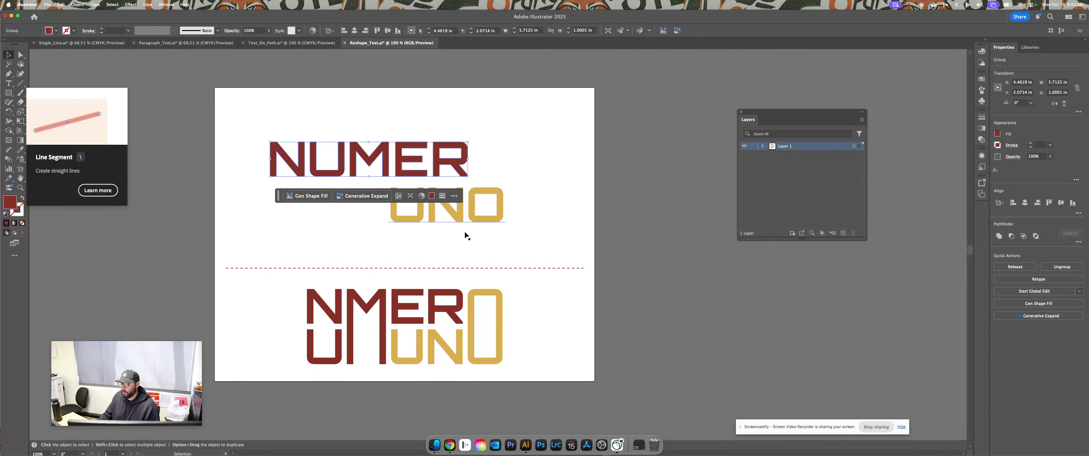
Create outlines from the gold UNO text, then marquee-select the NUMER lettering group
left_click(465, 218)
left_click(519, 253)
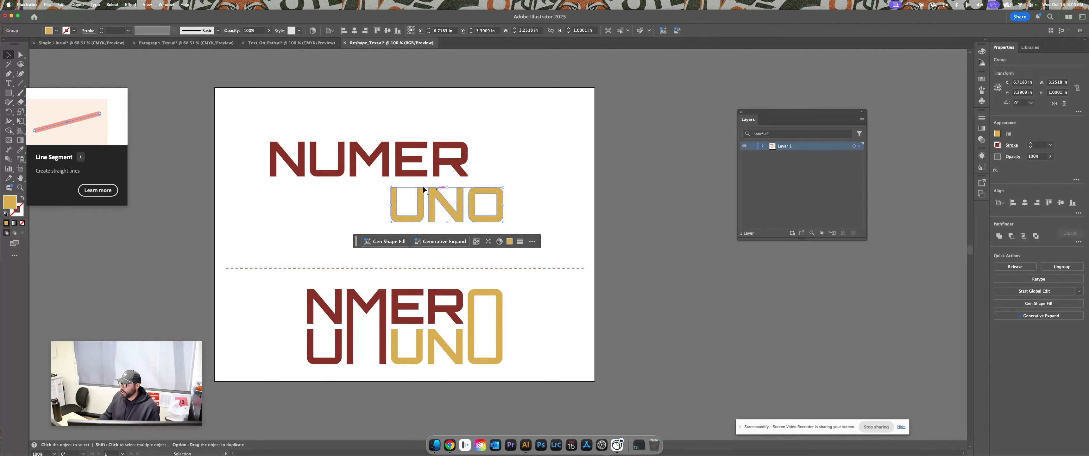
left_click(318, 197)
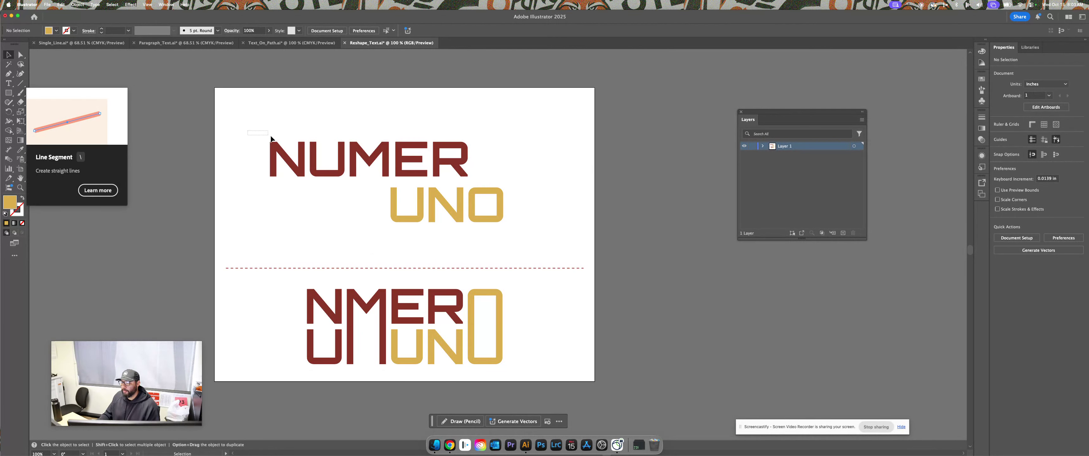
left_click_drag(445, 146, 480, 167)
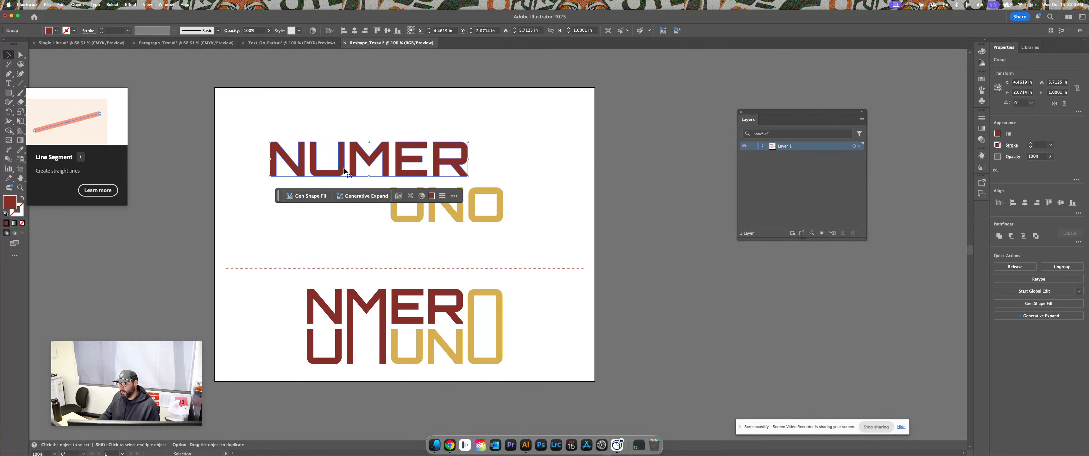
With Direct Selection, drag the M's two bottom middle anchors down to UNO's baseline
left_click(20, 56)
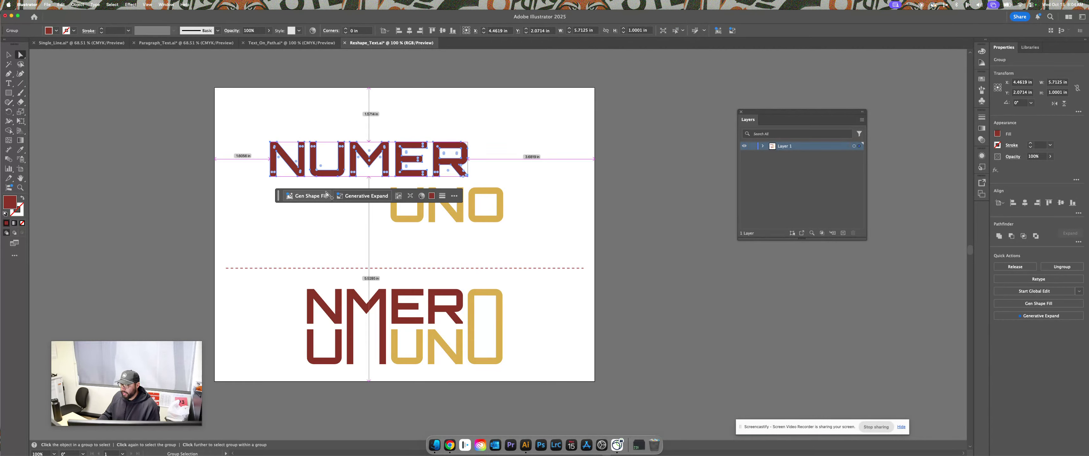
scroll(327, 194, "up", 2)
scroll(292, 190, "up", 1)
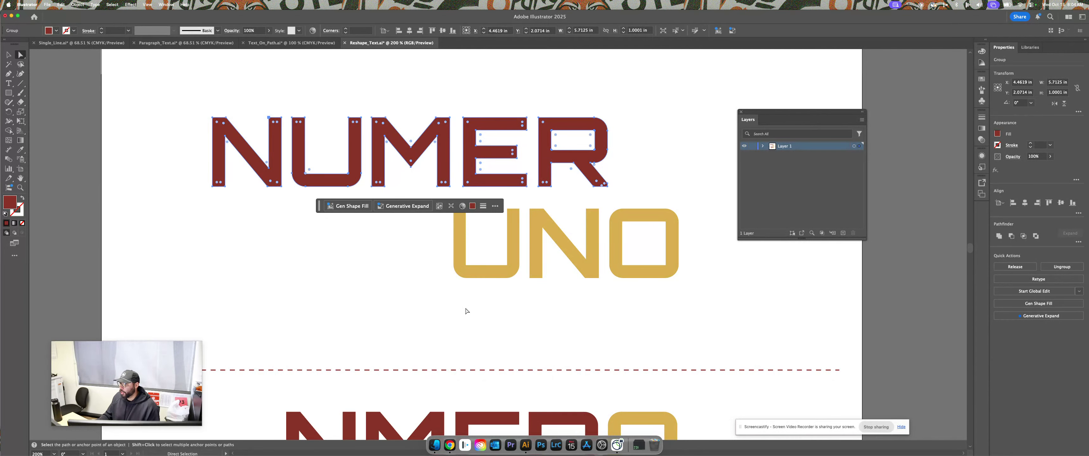
left_click_drag(466, 311, 398, 193)
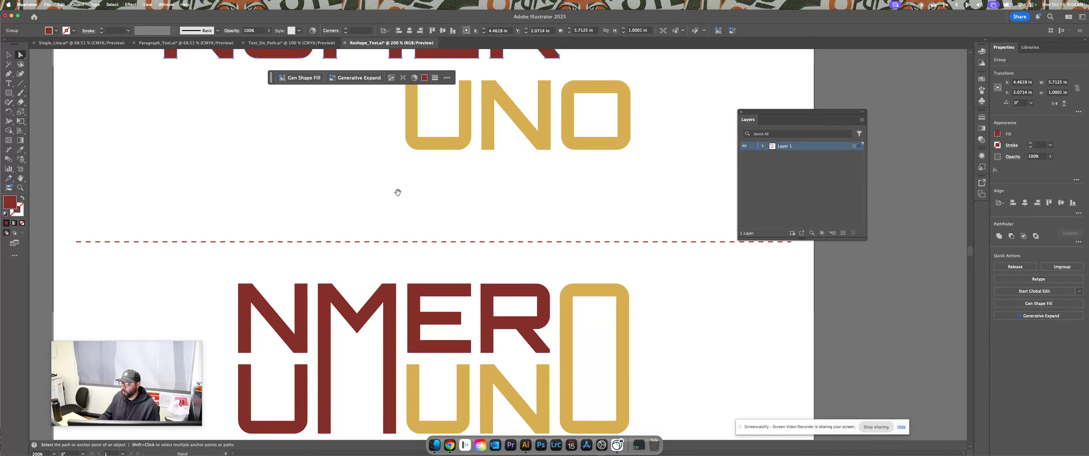
scroll(396, 211, "up", 2)
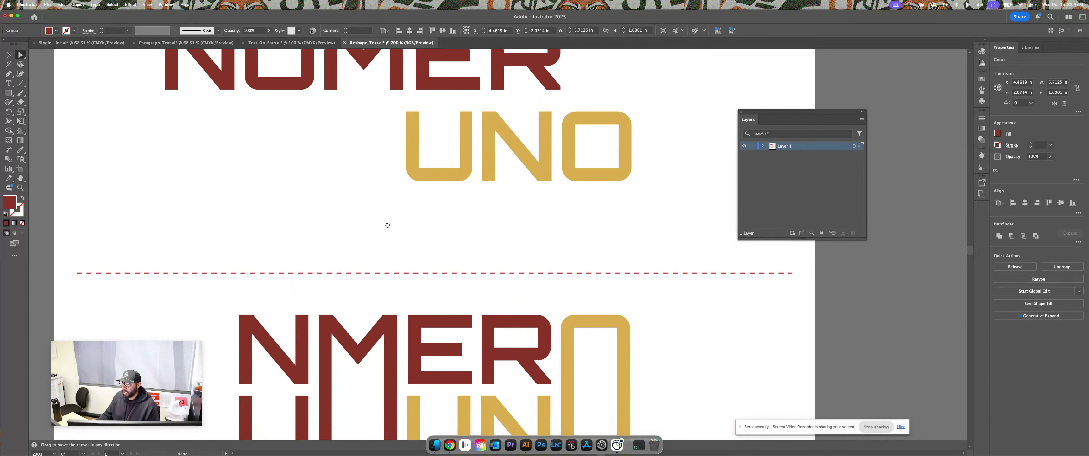
scroll(318, 160, "down", 2)
scroll(333, 156, "up", 1)
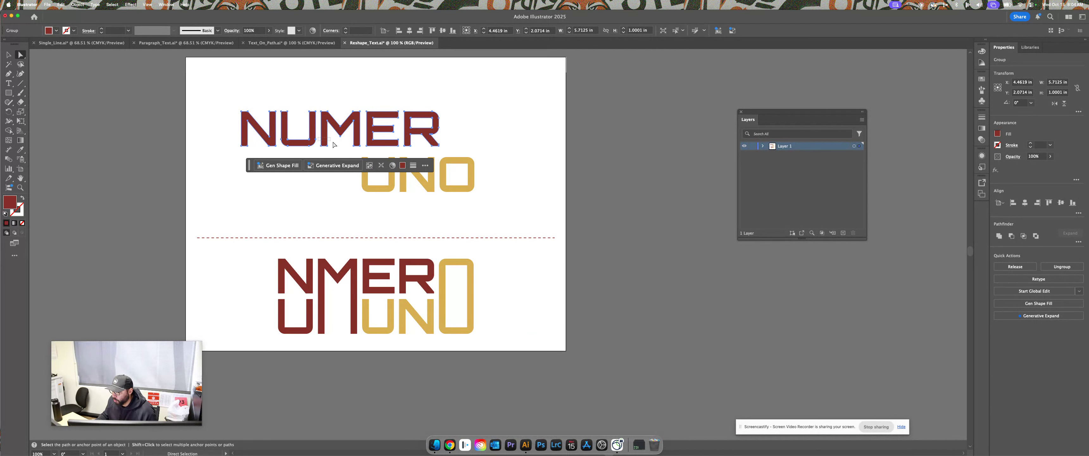
left_click_drag(319, 137, 362, 152)
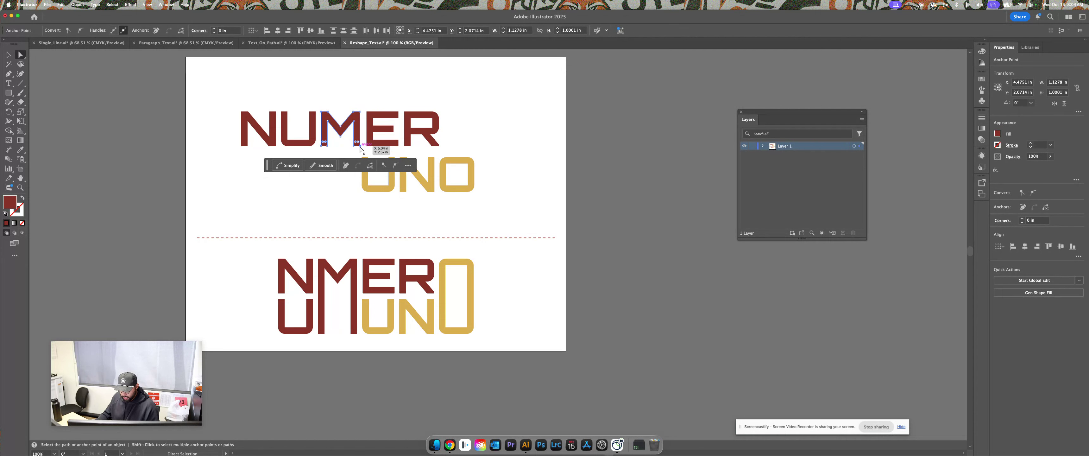
left_click_drag(360, 147, 363, 193)
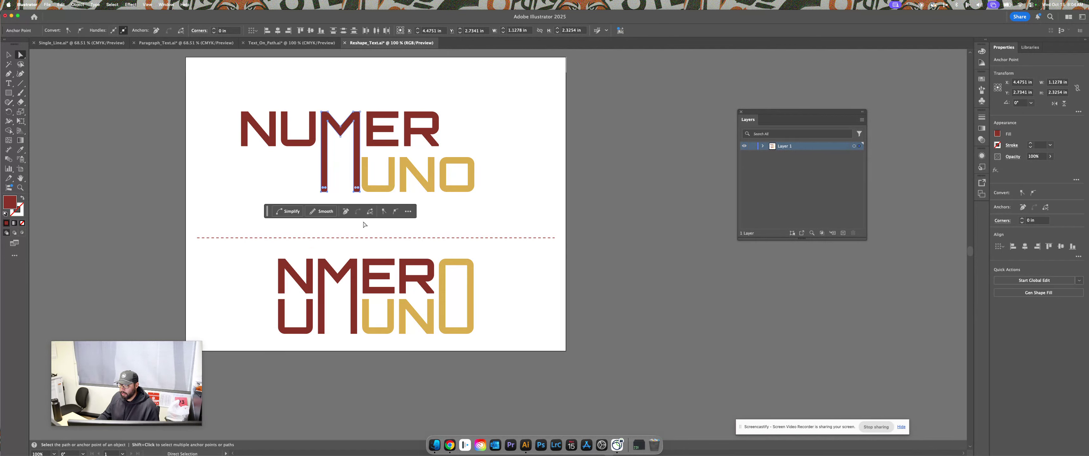
left_click(208, 206)
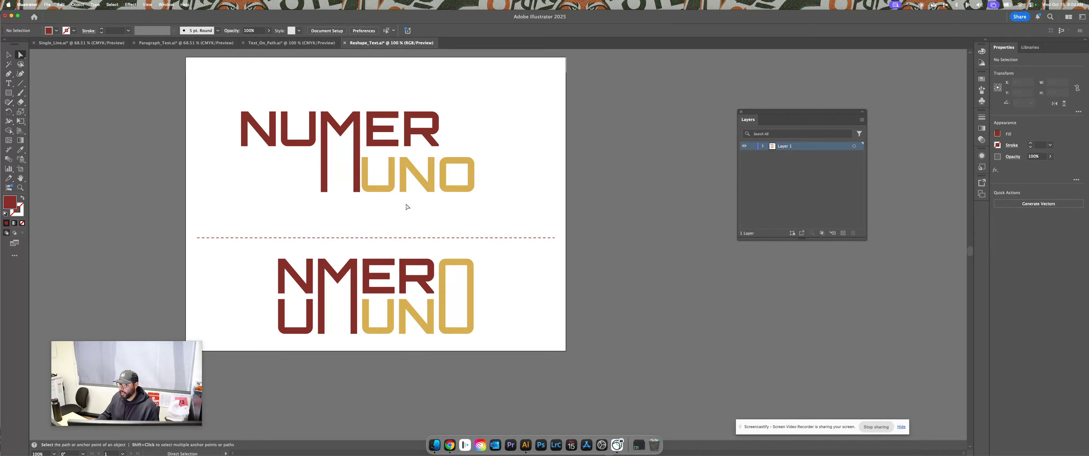
Drag the O's top anchors up to NUMER's cap height beside the R
key("v")
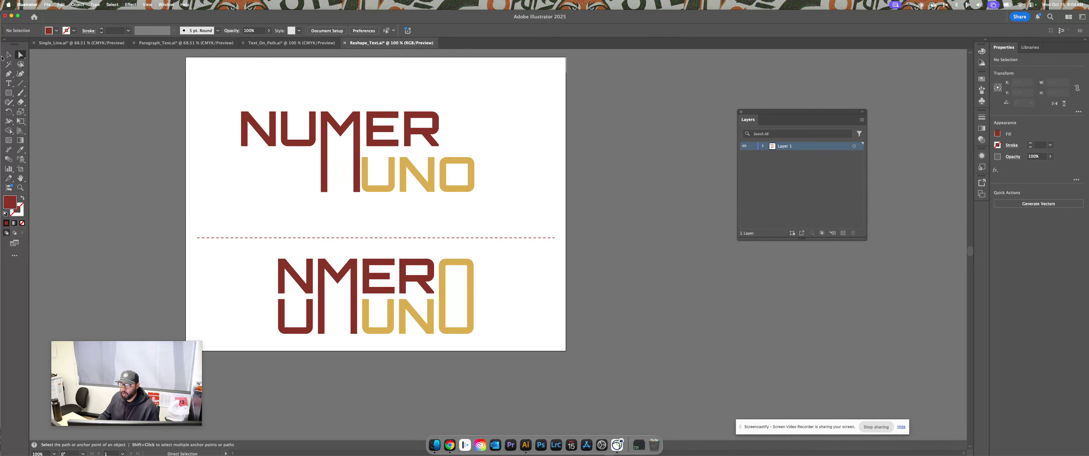
left_click(471, 189)
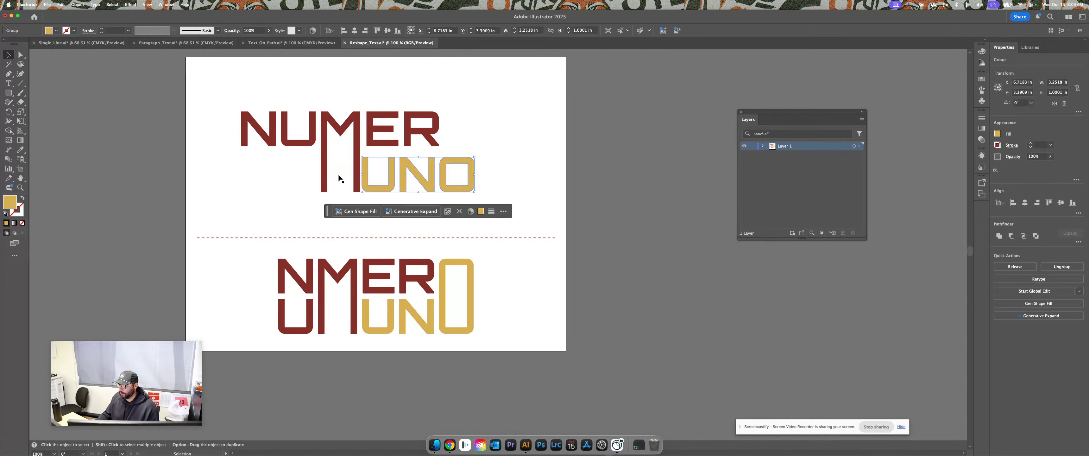
key("a")
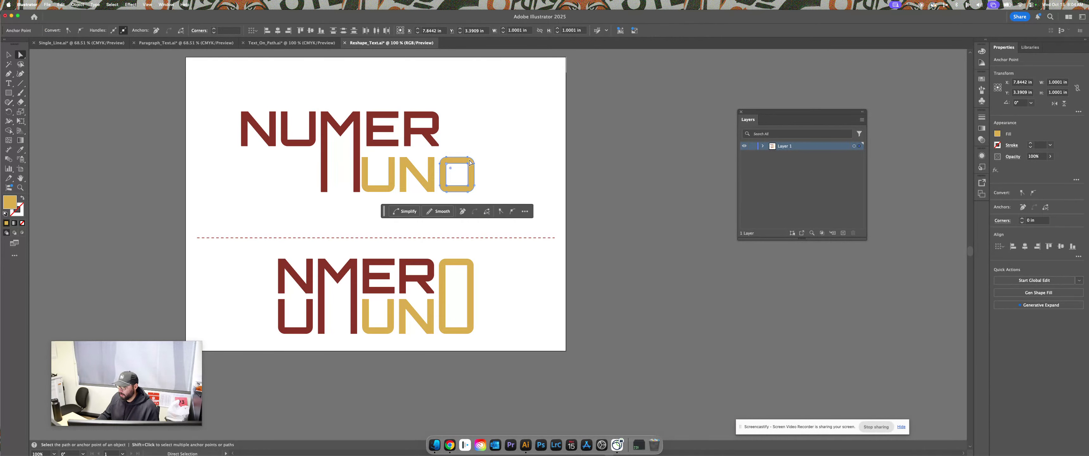
left_click_drag(467, 158, 467, 109)
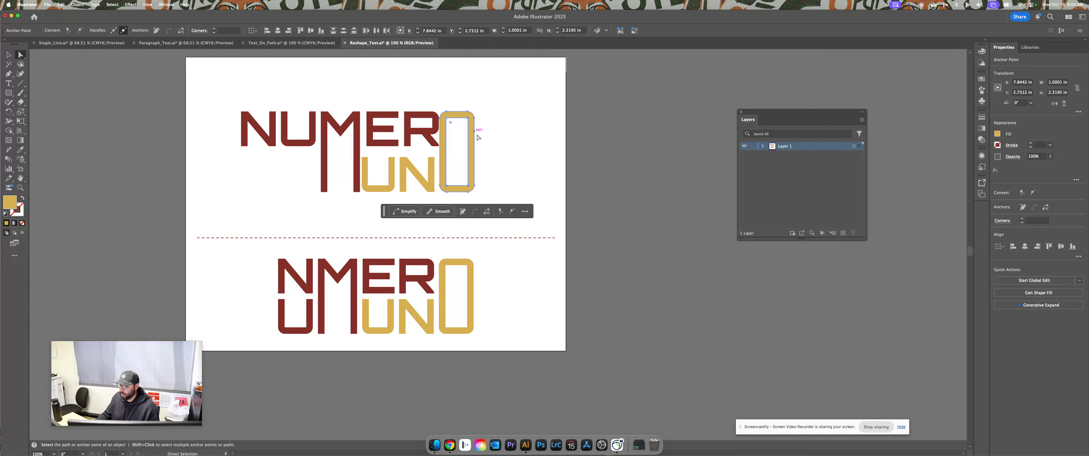
left_click(508, 152)
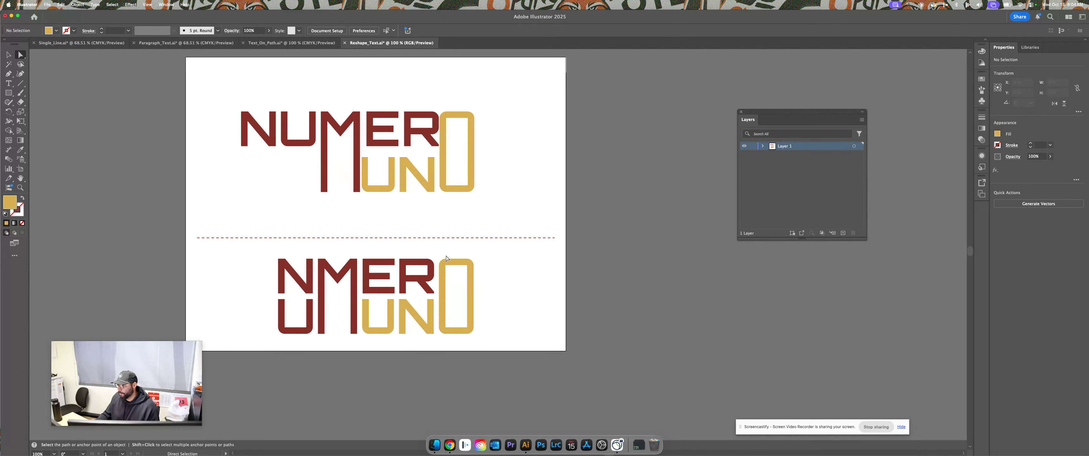
Nudge the tall gold O two arrow-key steps to the right
left_click(460, 191)
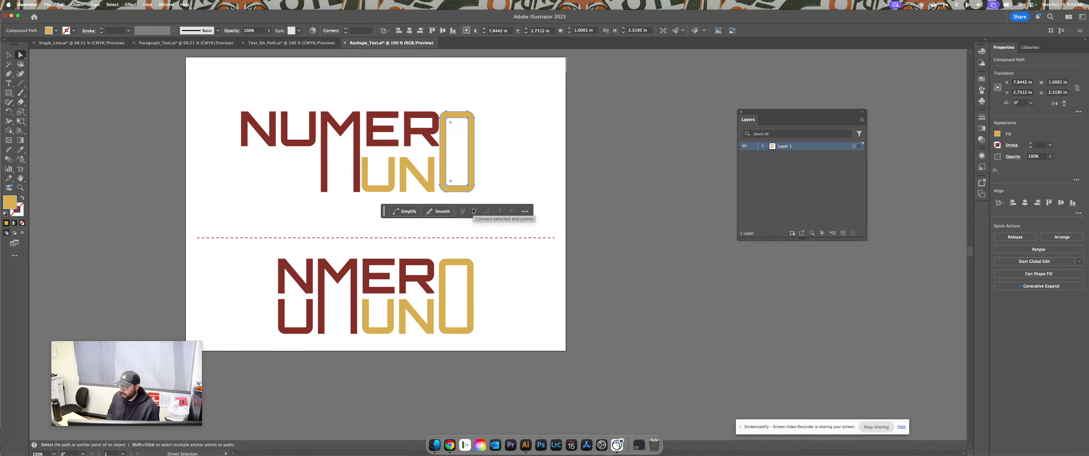
key("Right")
key("Right")
key("Right")
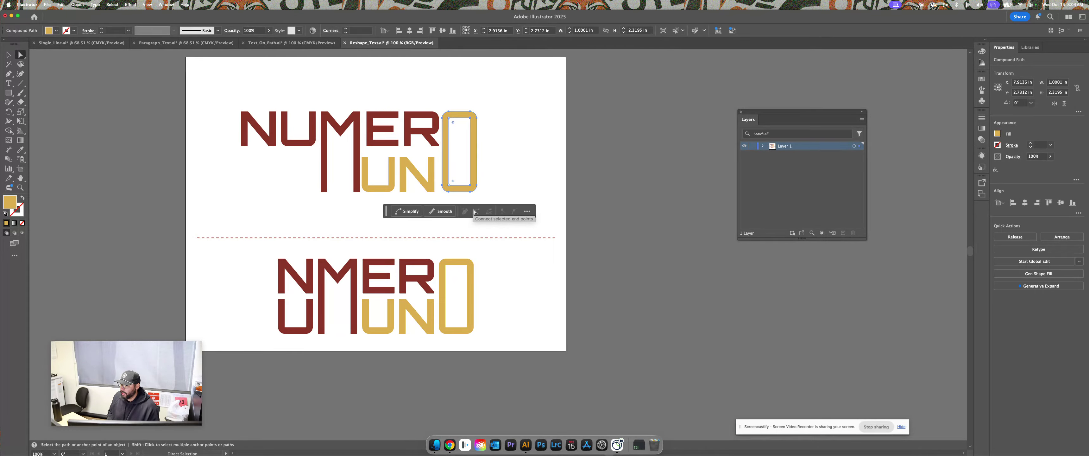
key("Right")
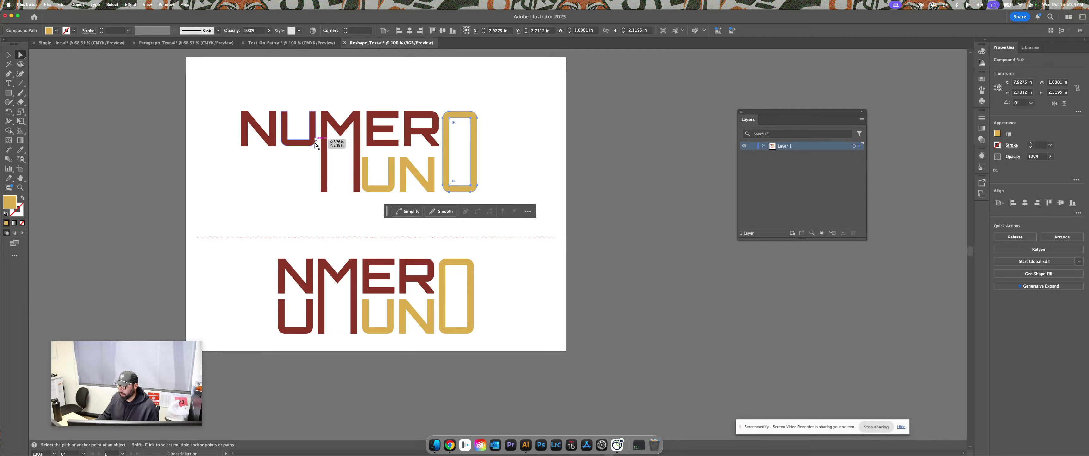
left_click(268, 200)
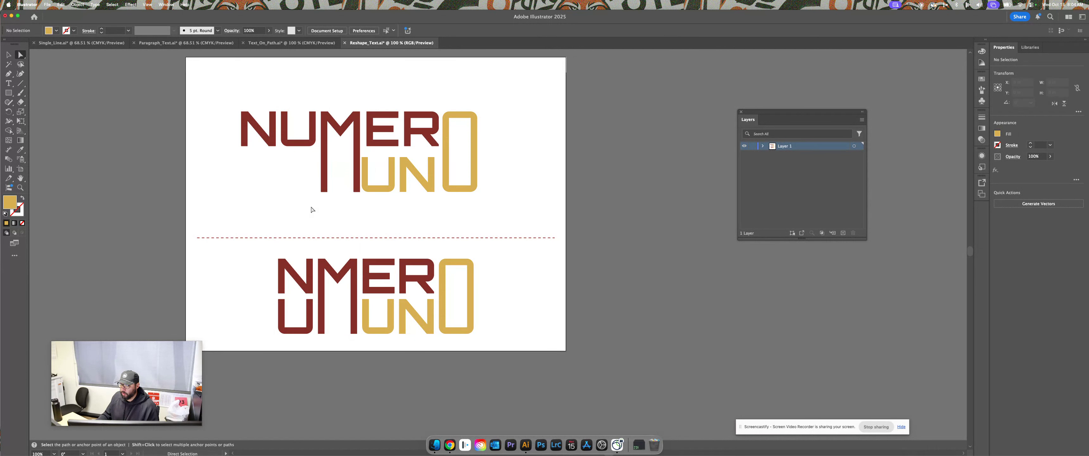
Drop the U down beside the M's long leg and slide the N right toward it
left_click(296, 145)
left_click_drag(301, 146, 301, 190)
left_click_drag(272, 136, 313, 137)
left_click(203, 224)
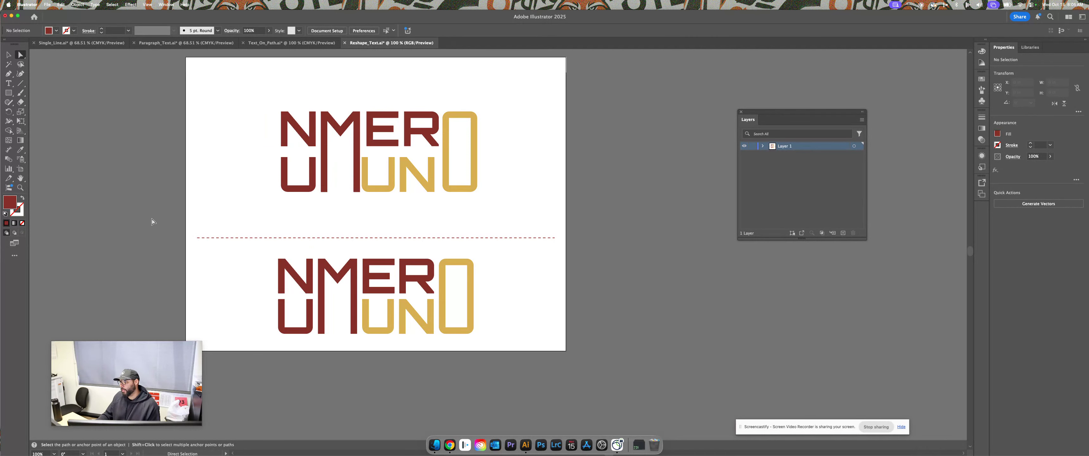
key("alt")
scroll(513, 207, "up", 2)
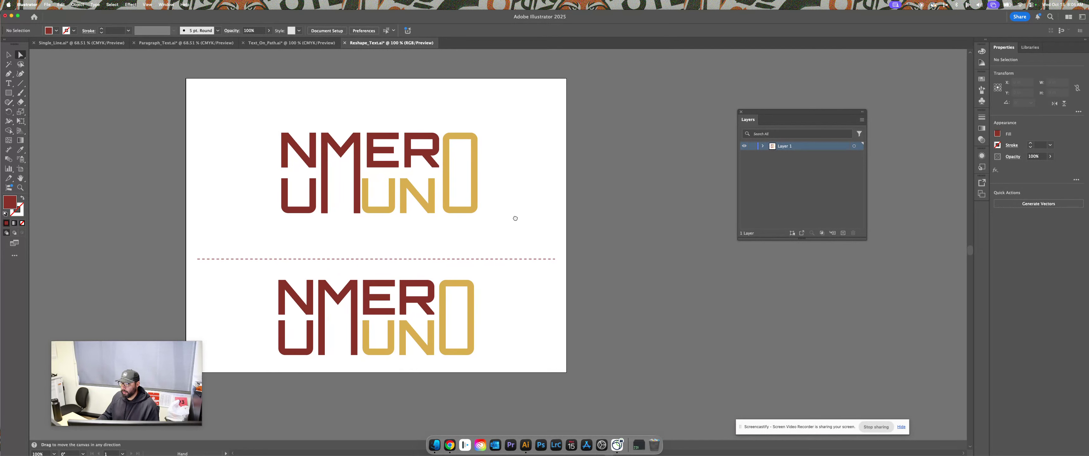
left_click(9, 54)
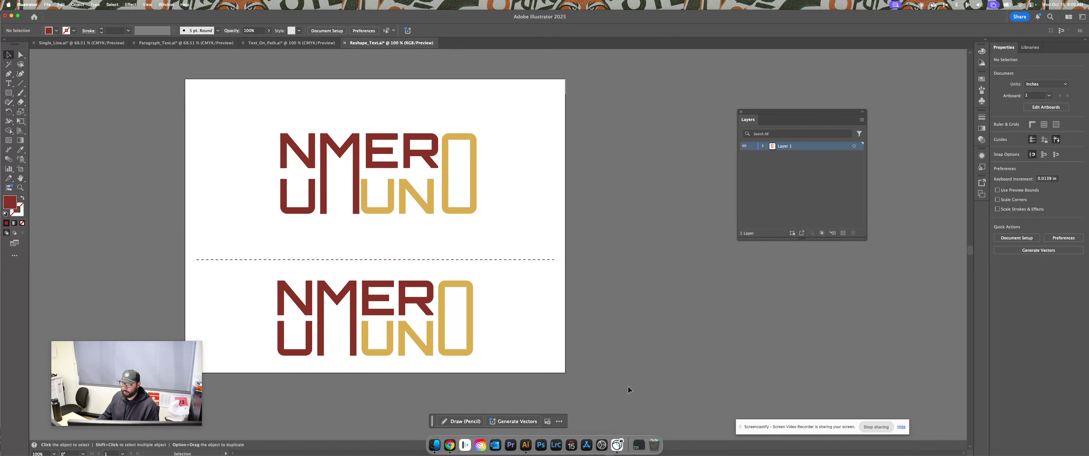